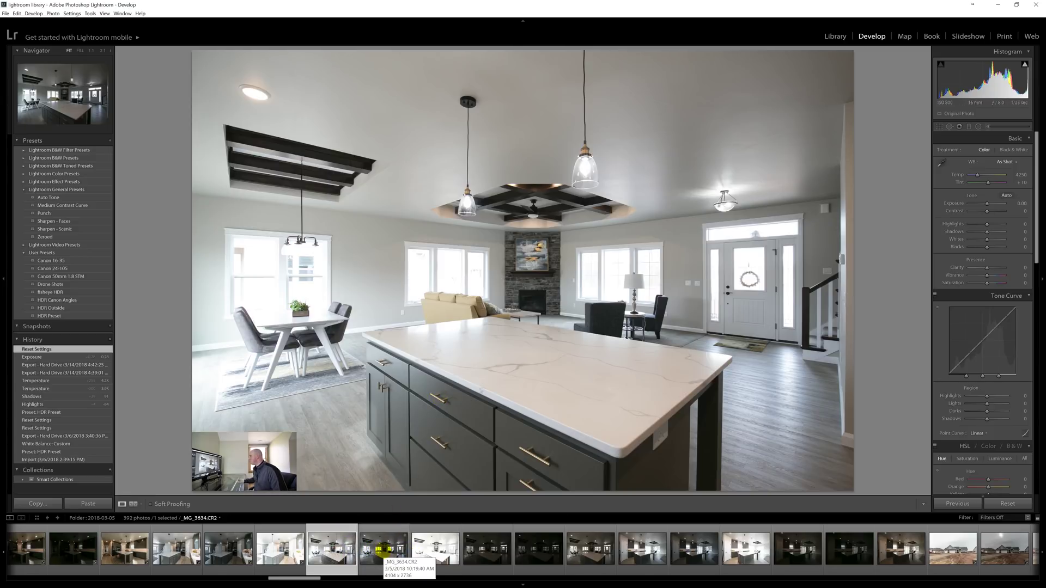
# Preview the bracketed kitchen exposures _MG_3634 through _MG_3637 in the filmstrip
pyautogui.click(381, 550)
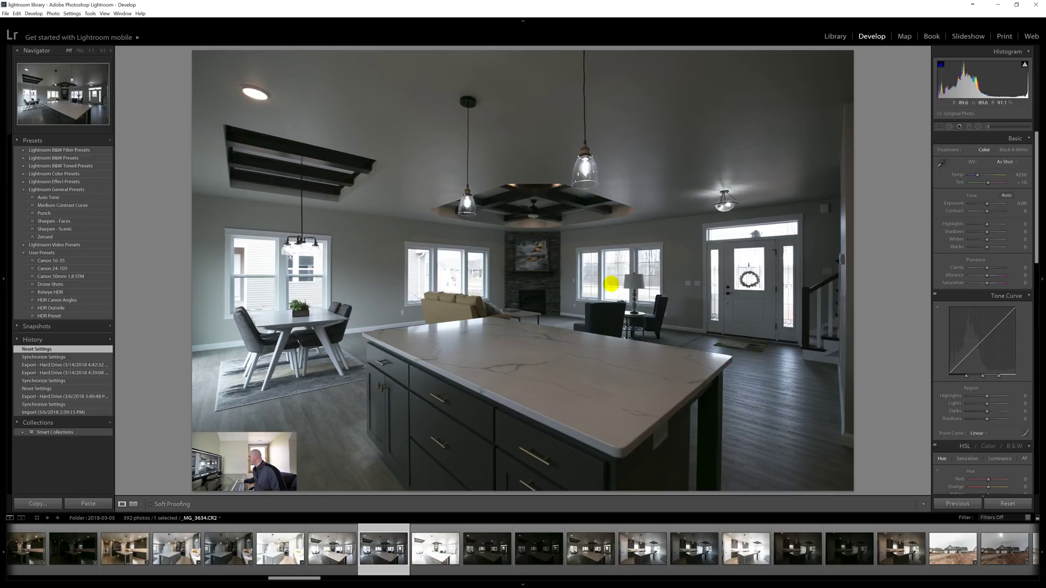
pyautogui.click(447, 559)
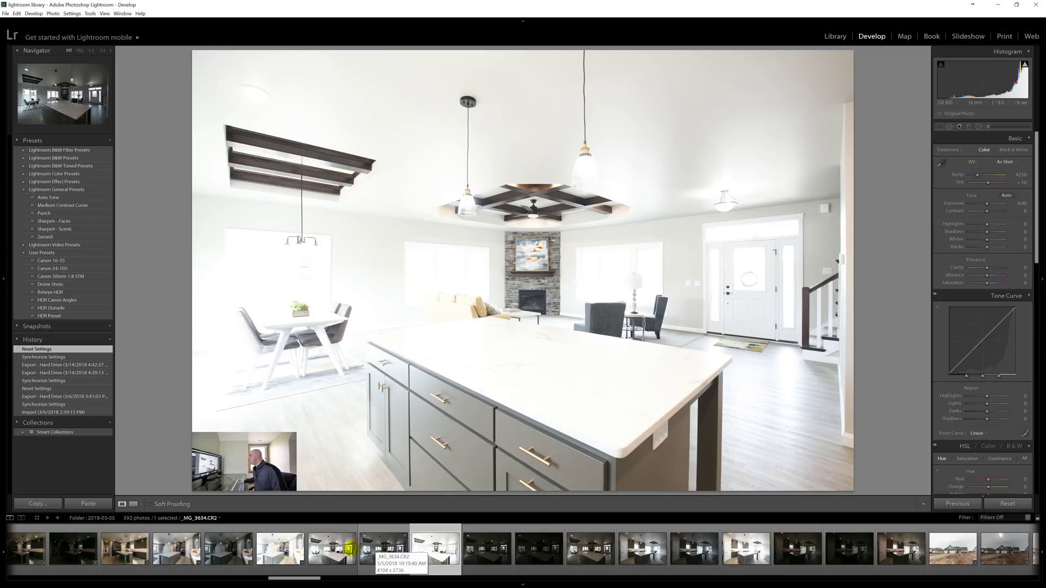
pyautogui.click(348, 551)
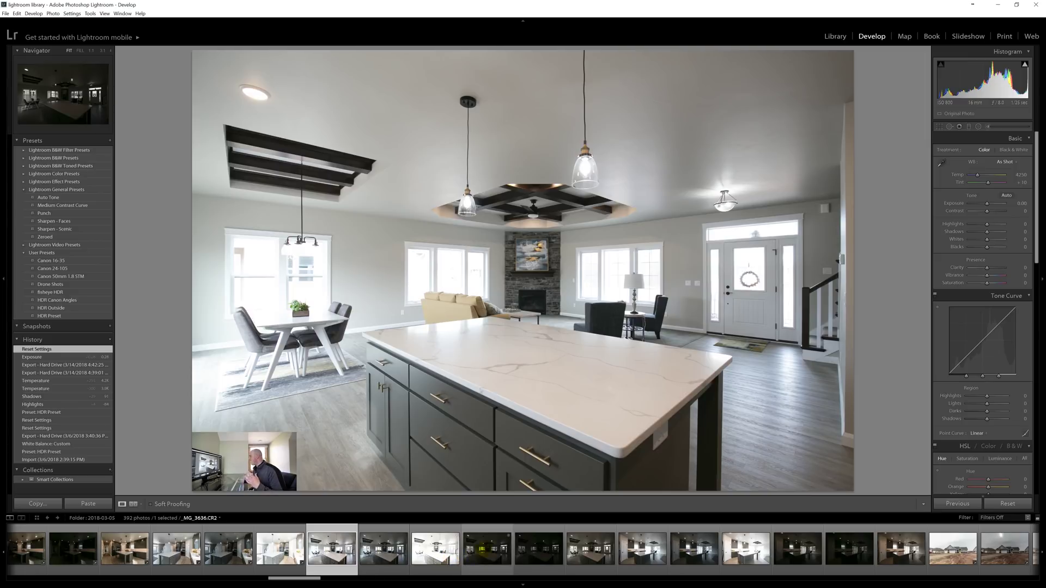
pyautogui.click(486, 549)
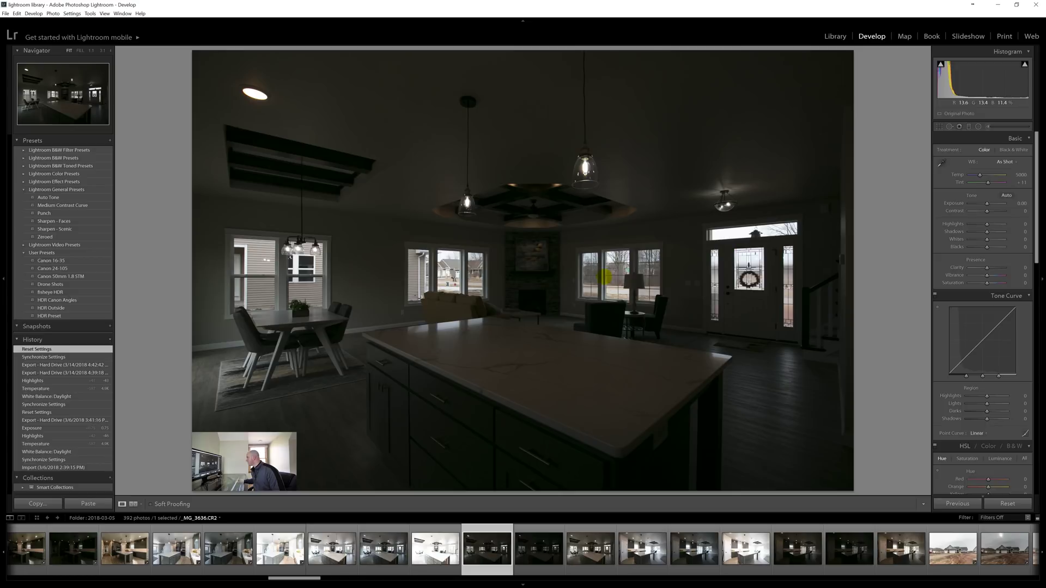
pyautogui.press('Right')
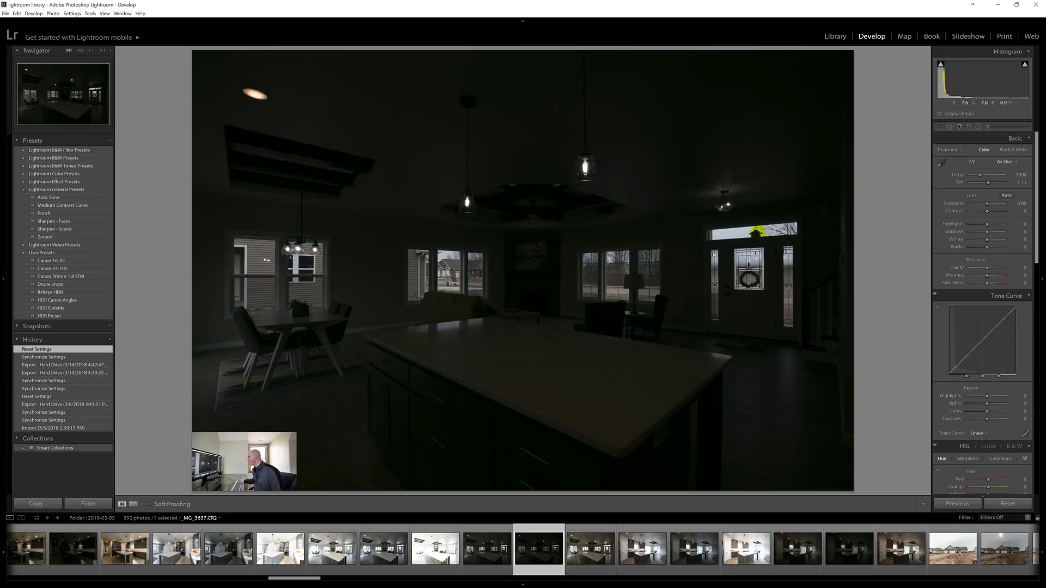
# Show _MG_3638, zoom to 3:1 on the dining window and back, then return to _MG_3633
pyautogui.press('Right')
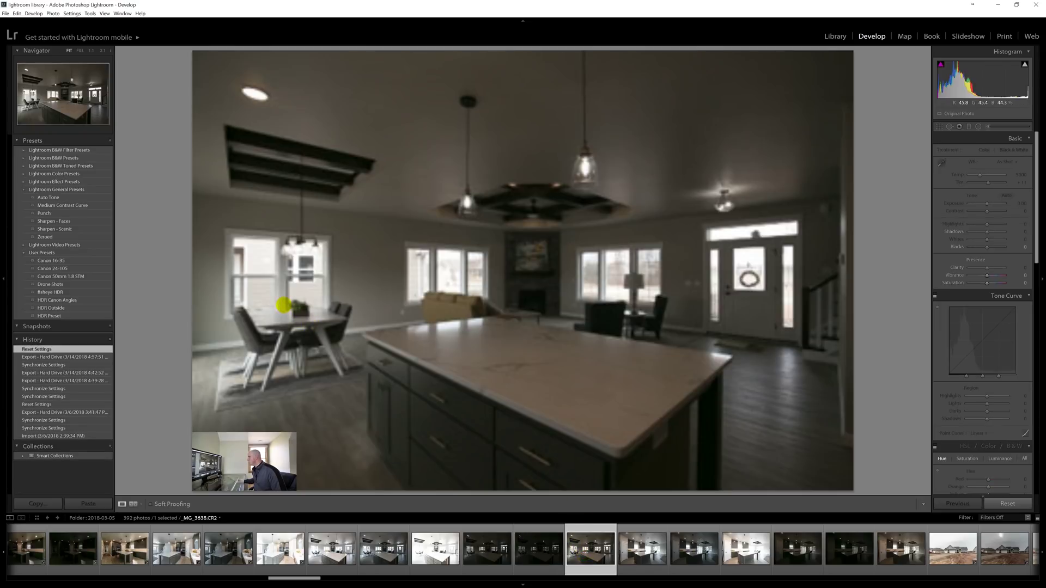
pyautogui.click(257, 259)
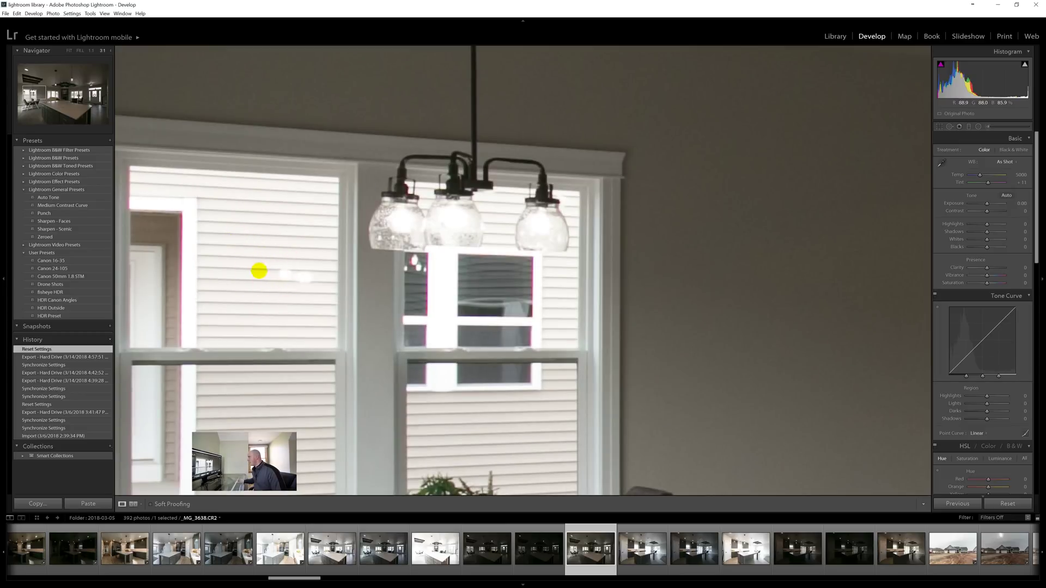
pyautogui.click(269, 284)
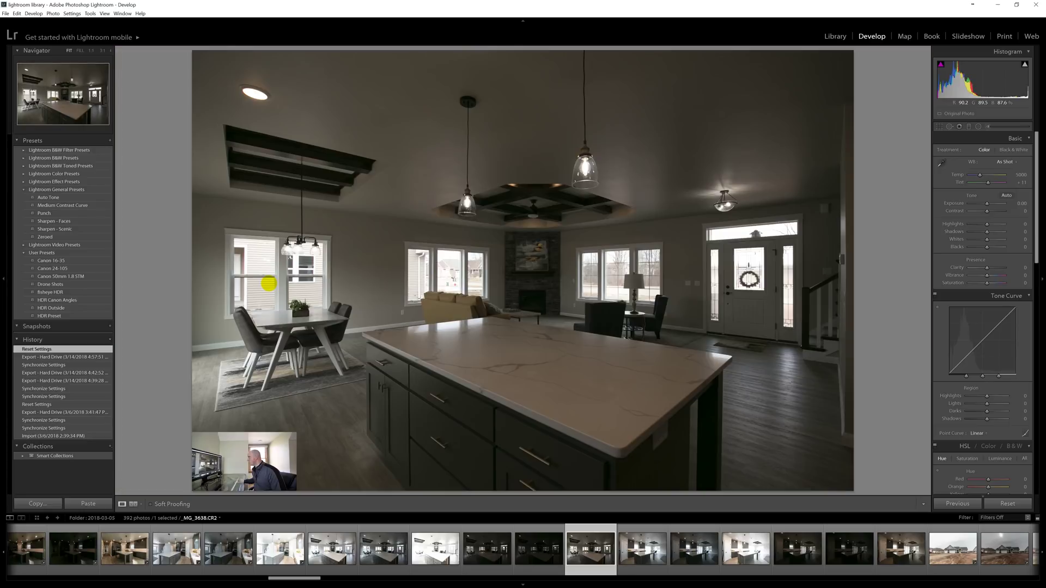
pyautogui.click(340, 554)
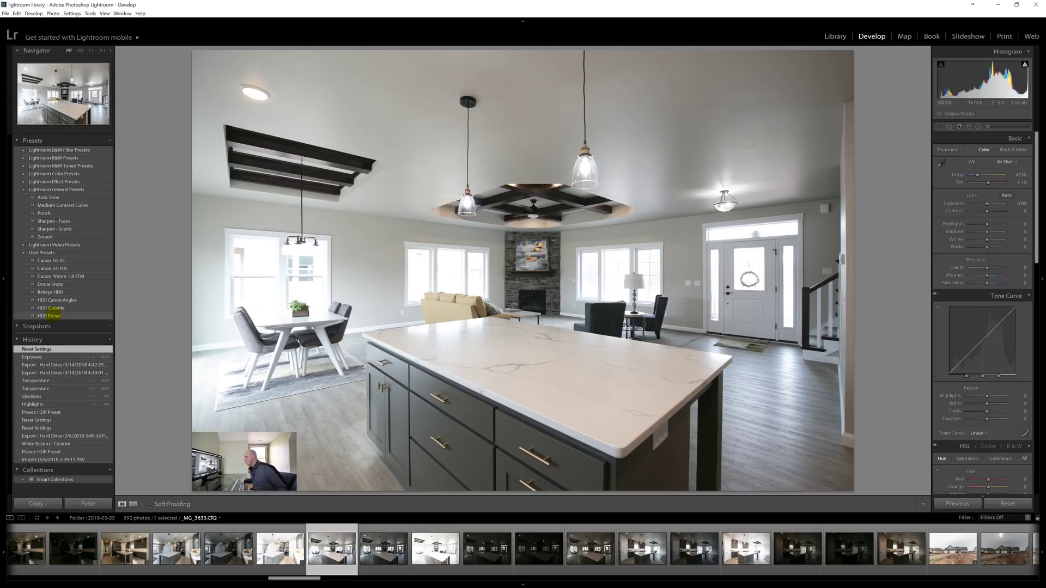
# Apply the user HDR Preset to _MG_3633 (Highlights -88, Shadows +62, Clarity +70)
pyautogui.click(55, 316)
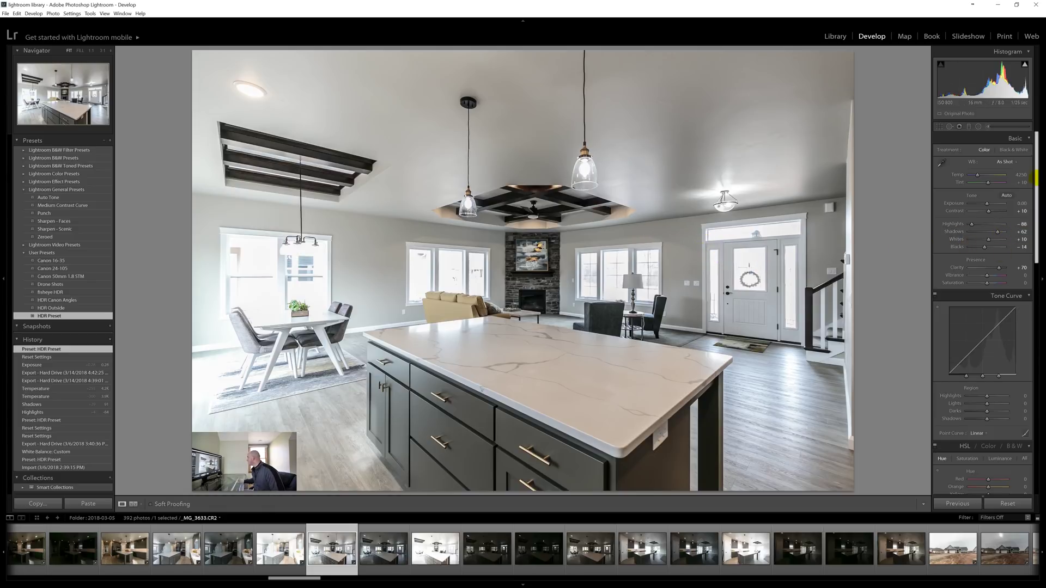
pyautogui.moveTo(1036, 177); pyautogui.dragTo(1028, 304)
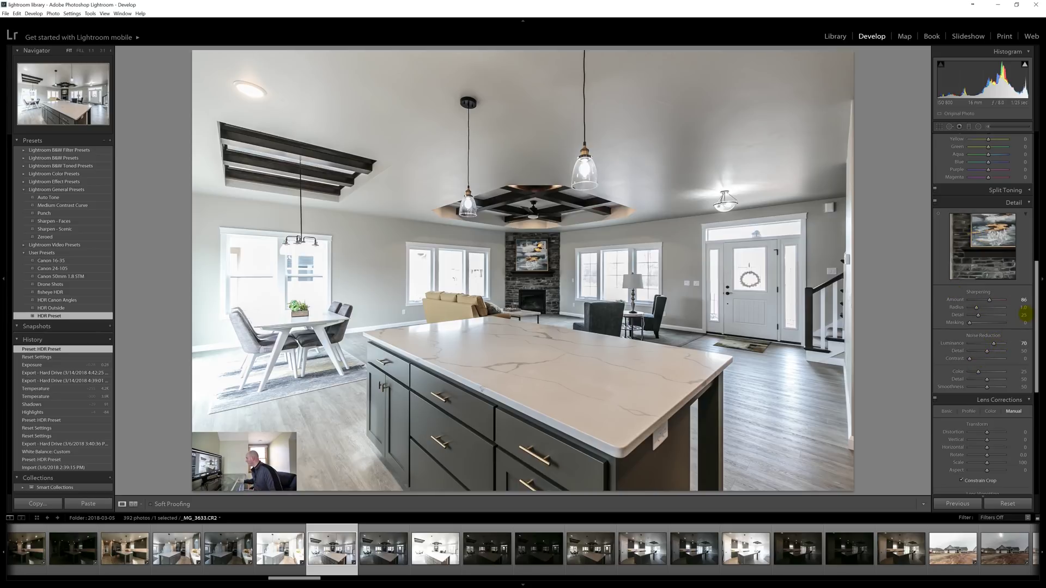
pyautogui.moveTo(1036, 319); pyautogui.dragTo(1020, 159)
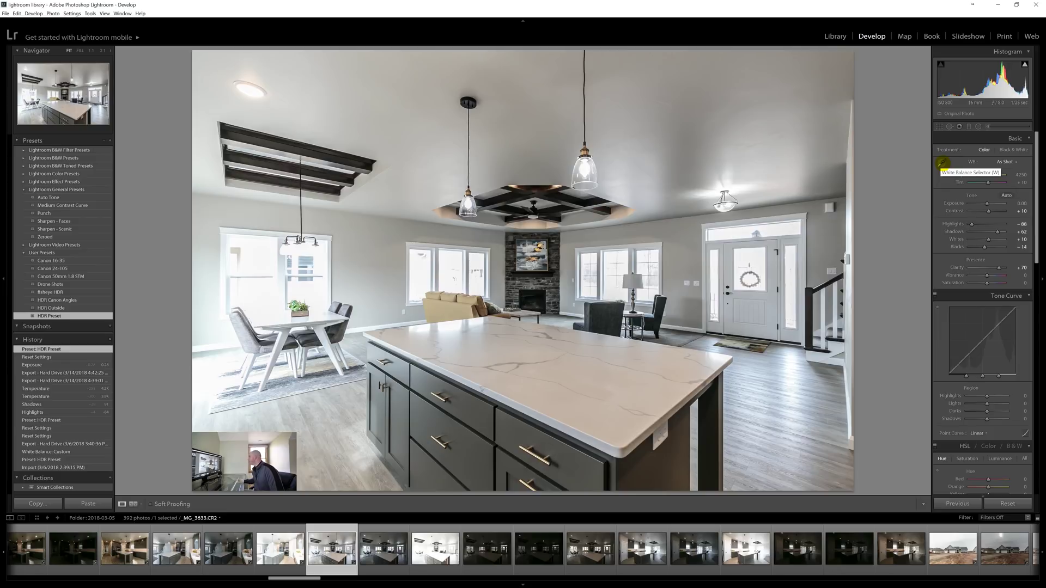
pyautogui.click(942, 162)
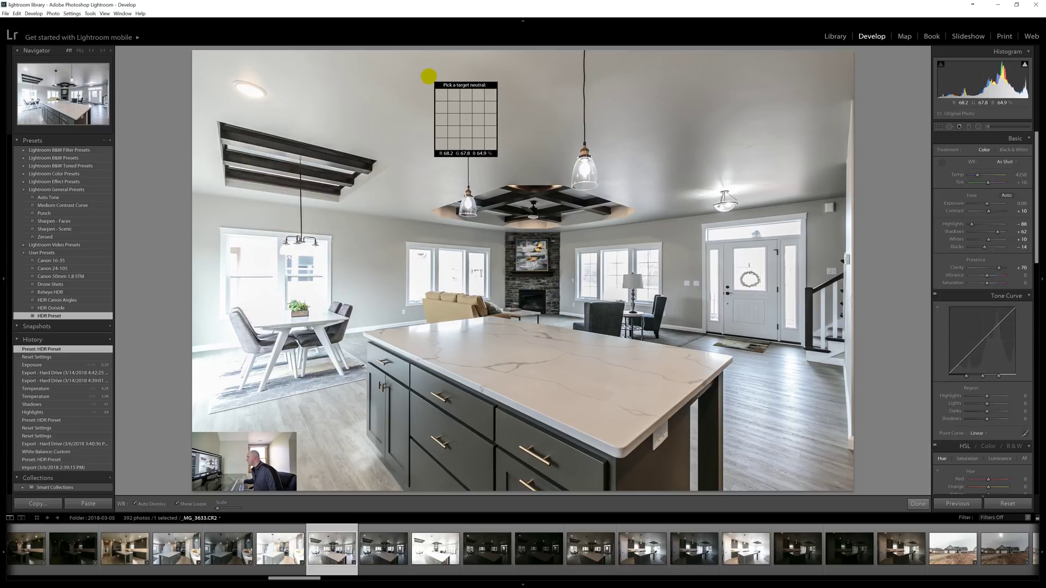
# Neutralise white balance from the ceiling, then set Temp to 4205 with Tint +14
pyautogui.click(428, 76)
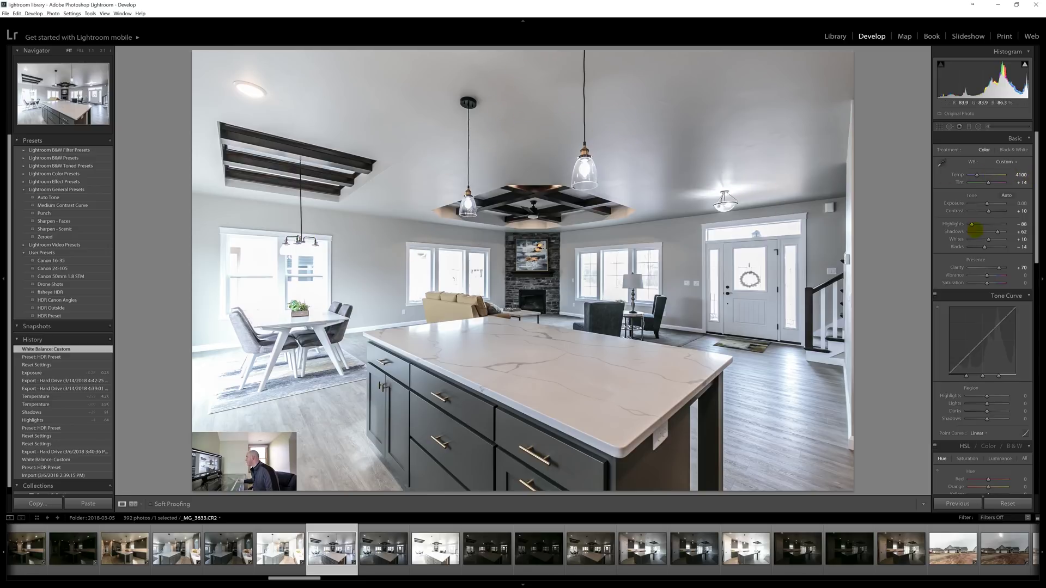
pyautogui.moveTo(977, 175); pyautogui.dragTo(978, 175)
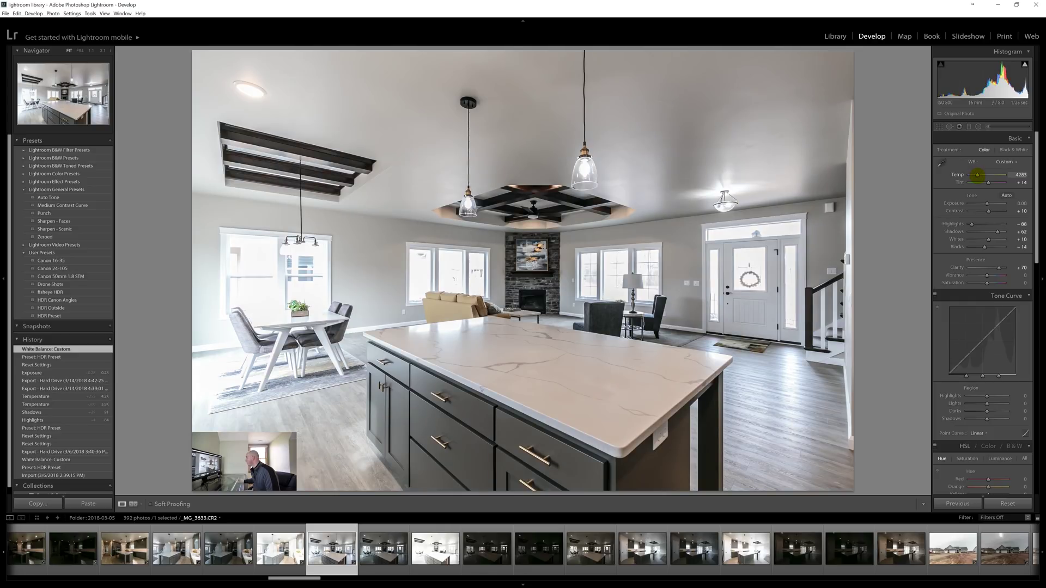
pyautogui.moveTo(977, 174); pyautogui.dragTo(977, 175)
pyautogui.moveTo(978, 175); pyautogui.dragTo(977, 175)
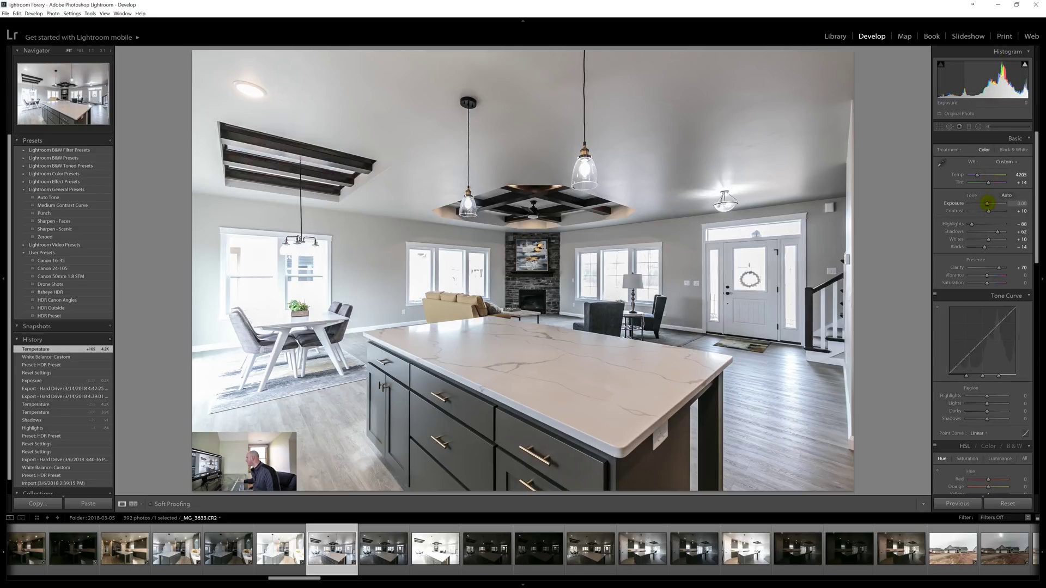
# Raise Shadows to +92 and settle Exposure at -0.04 on the kitchen photo
pyautogui.moveTo(987, 203); pyautogui.dragTo(987, 204)
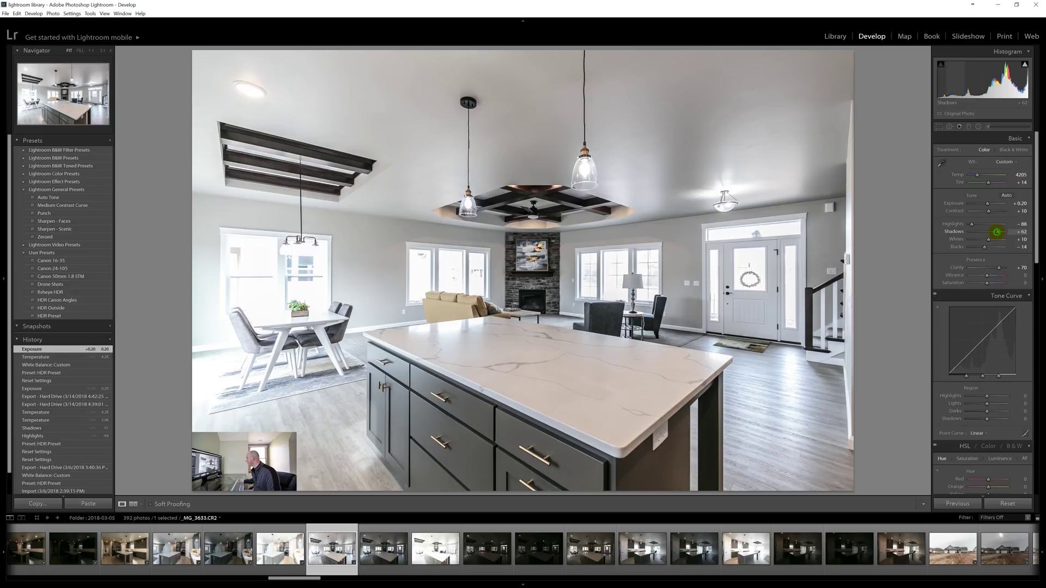
pyautogui.moveTo(1001, 232); pyautogui.dragTo(1001, 232)
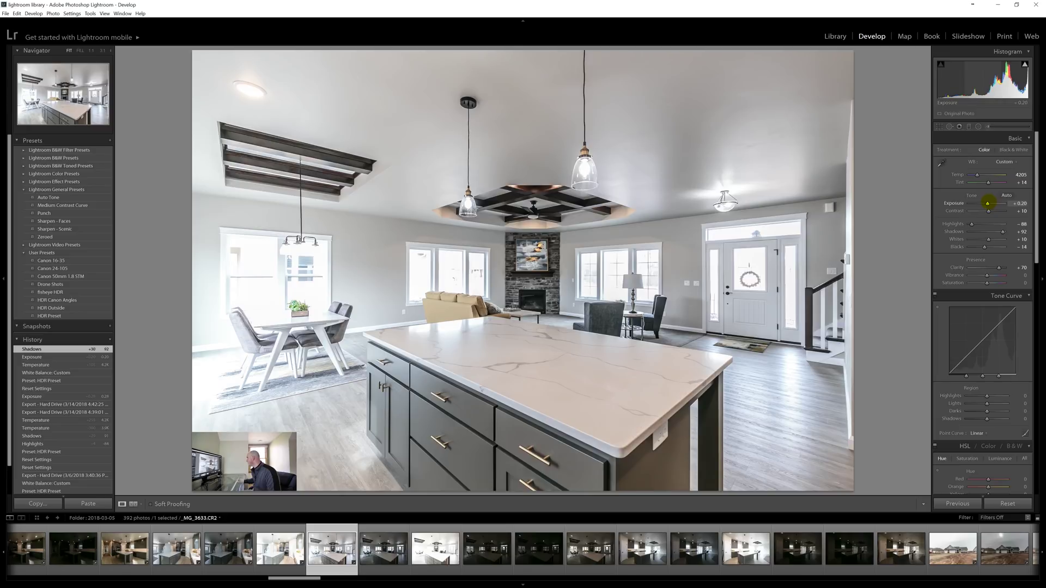
pyautogui.moveTo(988, 203); pyautogui.dragTo(986, 203)
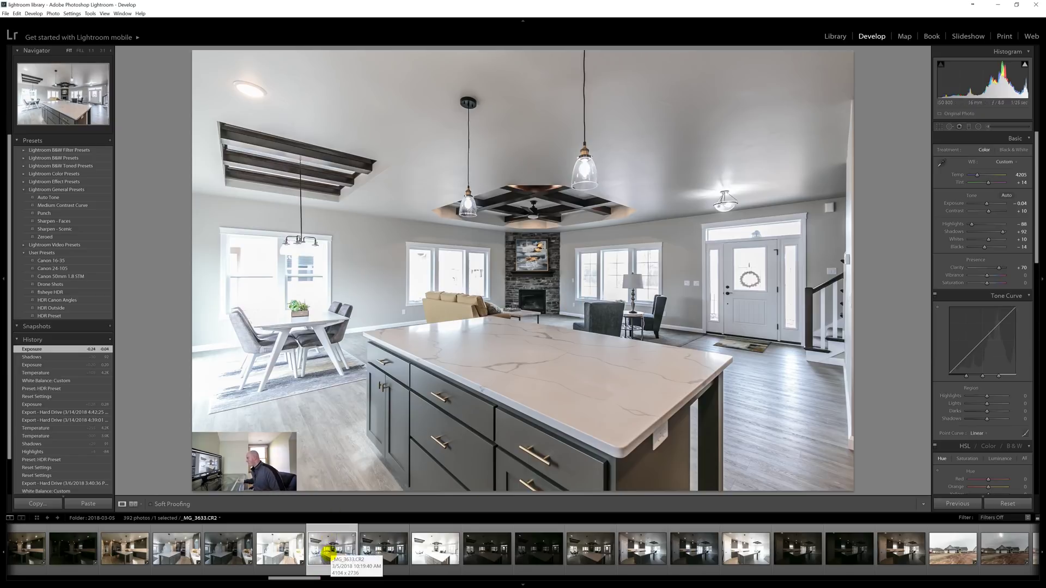
pyautogui.click(443, 555)
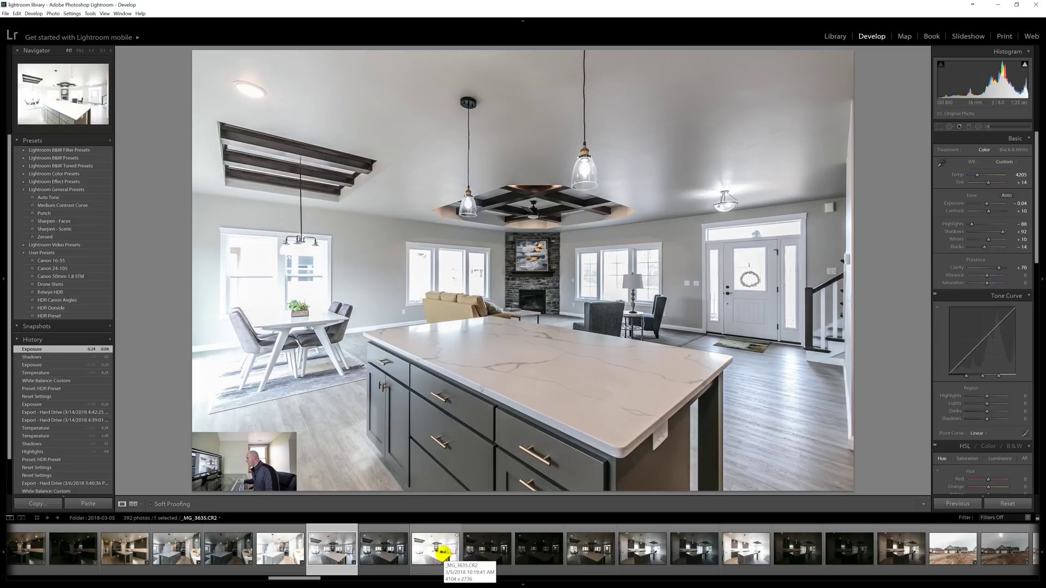
# Select all six bracketed exposures and synchronise the kitchen edits to them
pyautogui.press('shift')
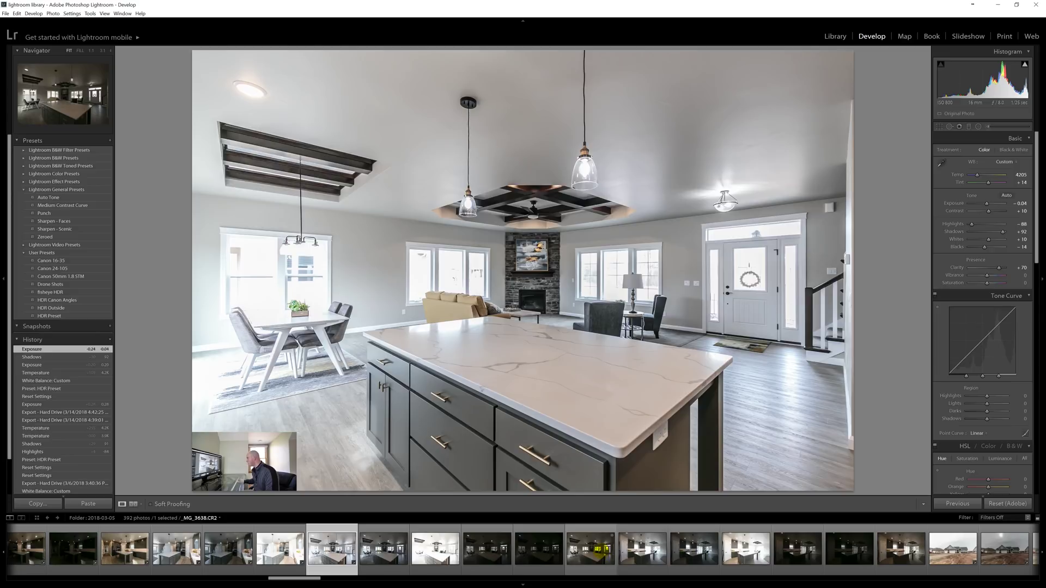
pyautogui.keyDown('shift'); pyautogui.click(599, 551); pyautogui.keyUp('shift')
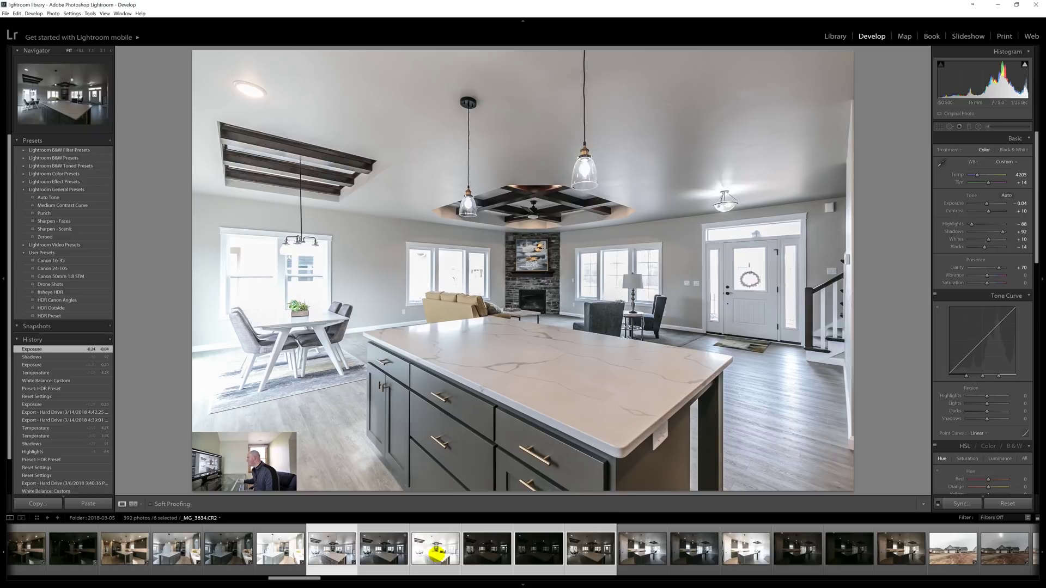
pyautogui.click(961, 504)
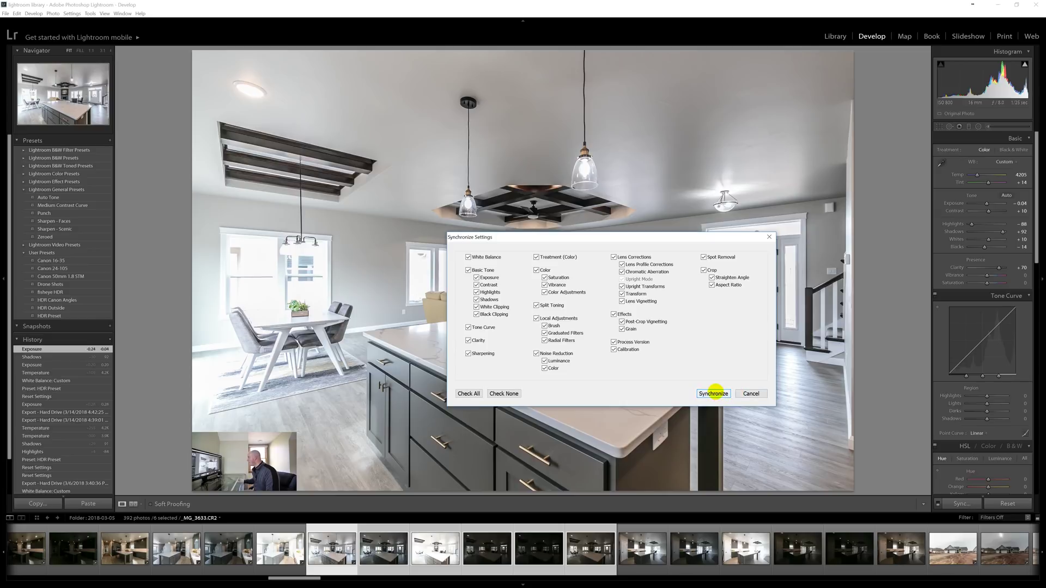
pyautogui.click(714, 393)
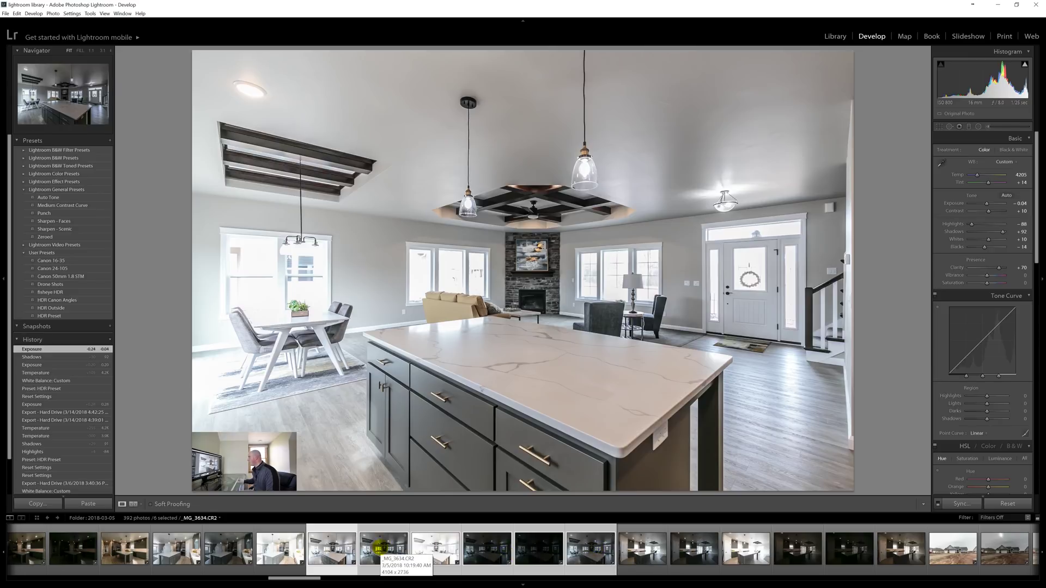
pyautogui.click(379, 548)
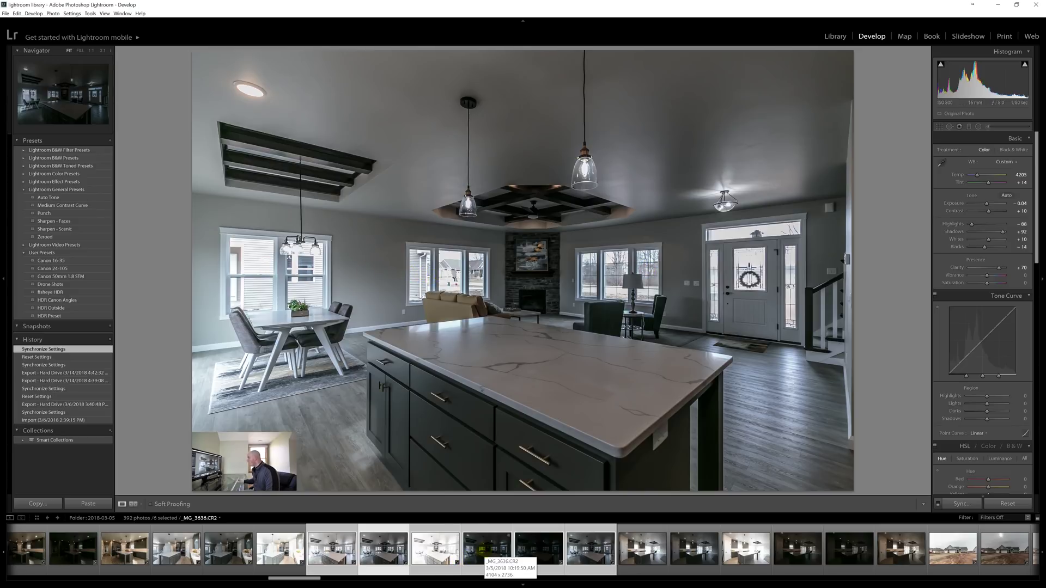
# Check the synced edits on _MG_3635, zooming on the fireplace and back, then _MG_3636
pyautogui.click(444, 553)
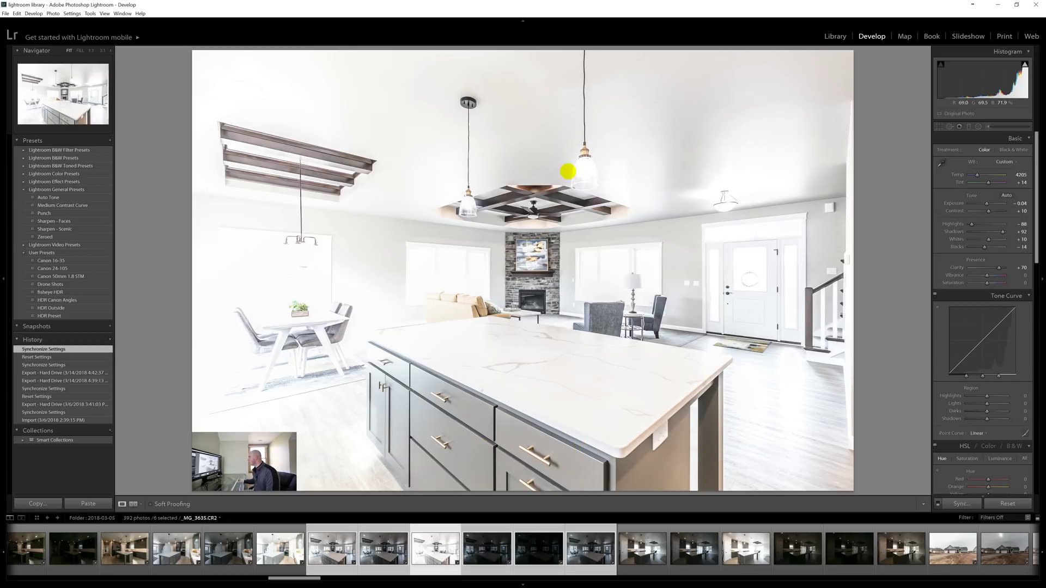
pyautogui.click(535, 282)
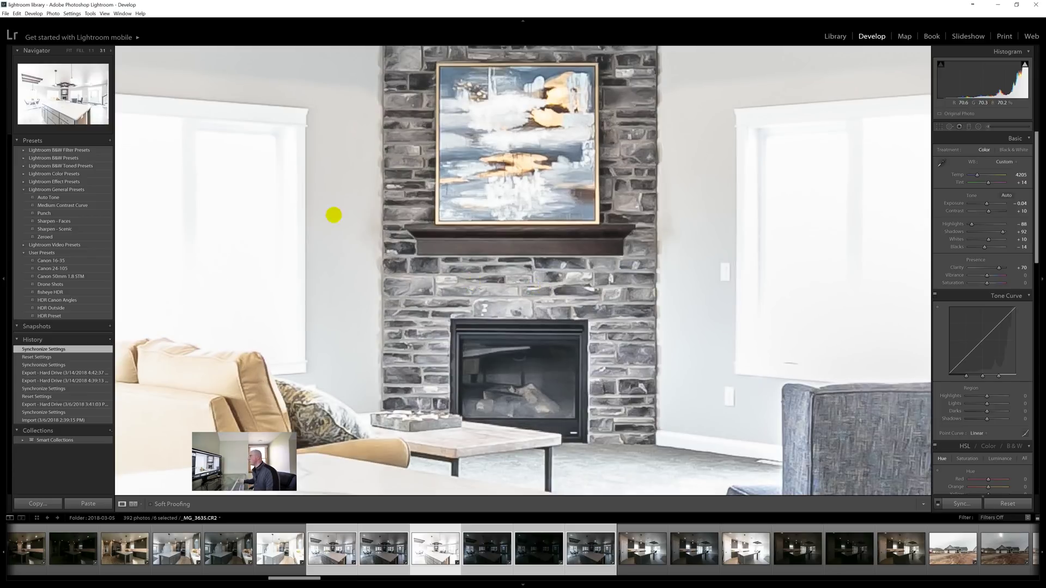
pyautogui.click(485, 274)
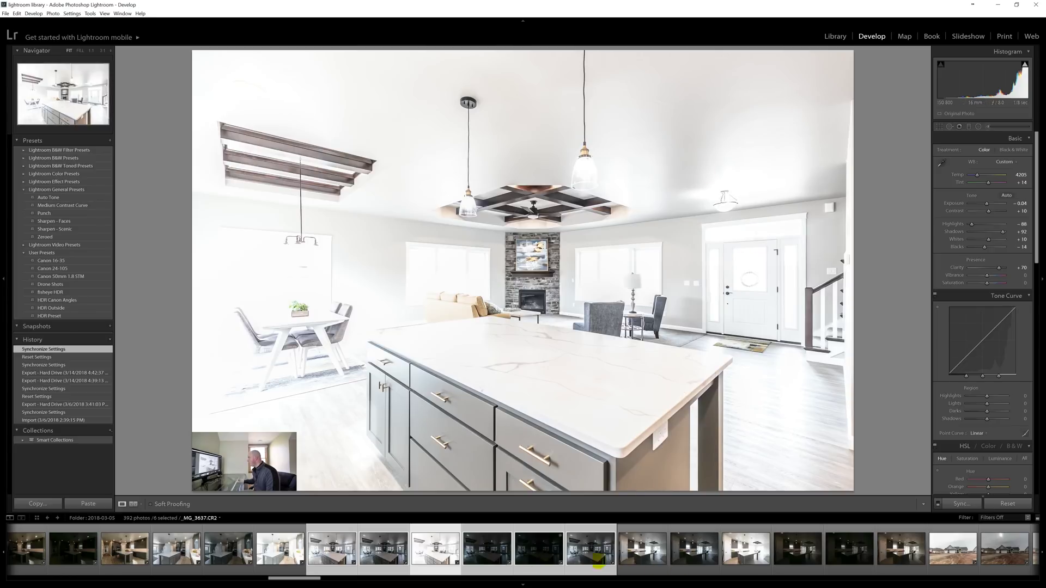
pyautogui.click(478, 550)
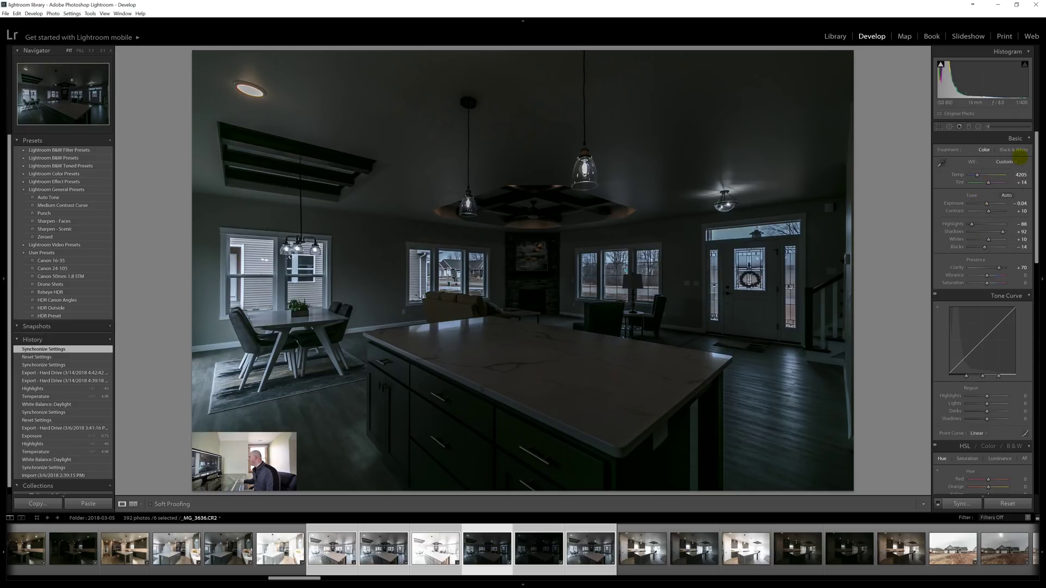
pyautogui.click(1010, 162)
# Set white balance to Daylight, zoom 2:1 on the left windows, and set Temp to 4992
pyautogui.click(995, 187)
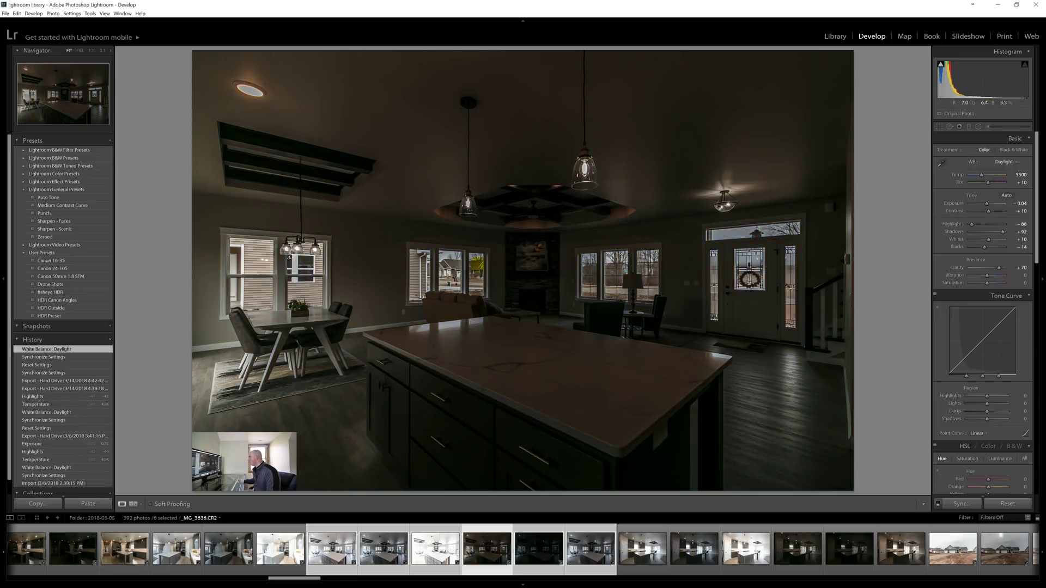
pyautogui.click(458, 267)
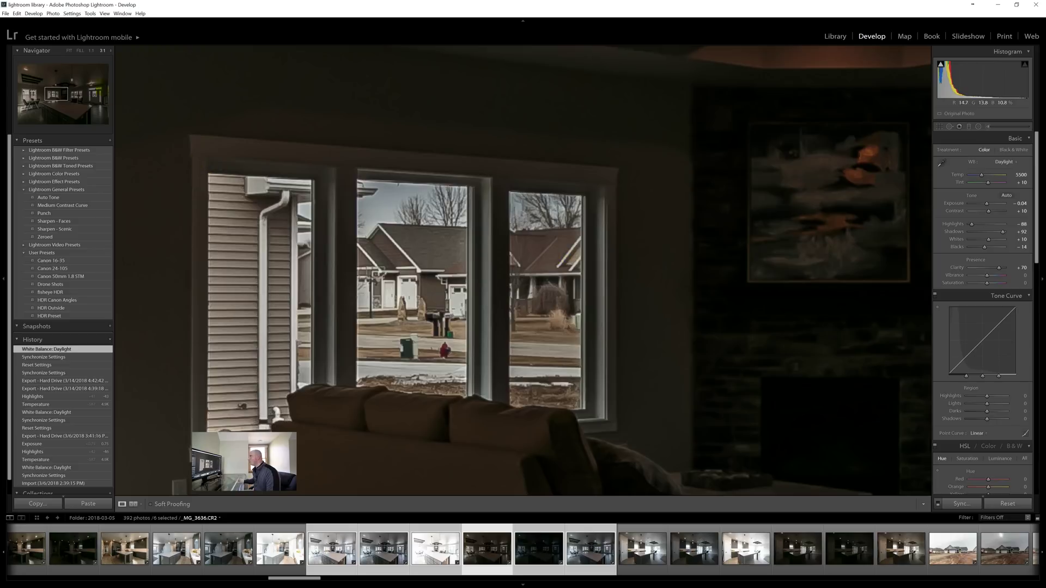
pyautogui.click(107, 51)
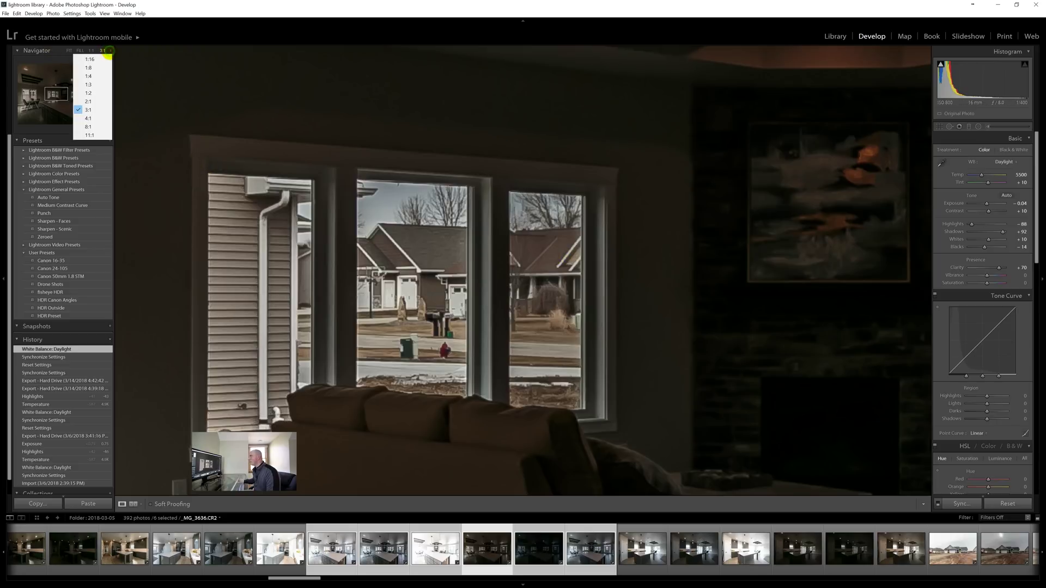
pyautogui.click(96, 100)
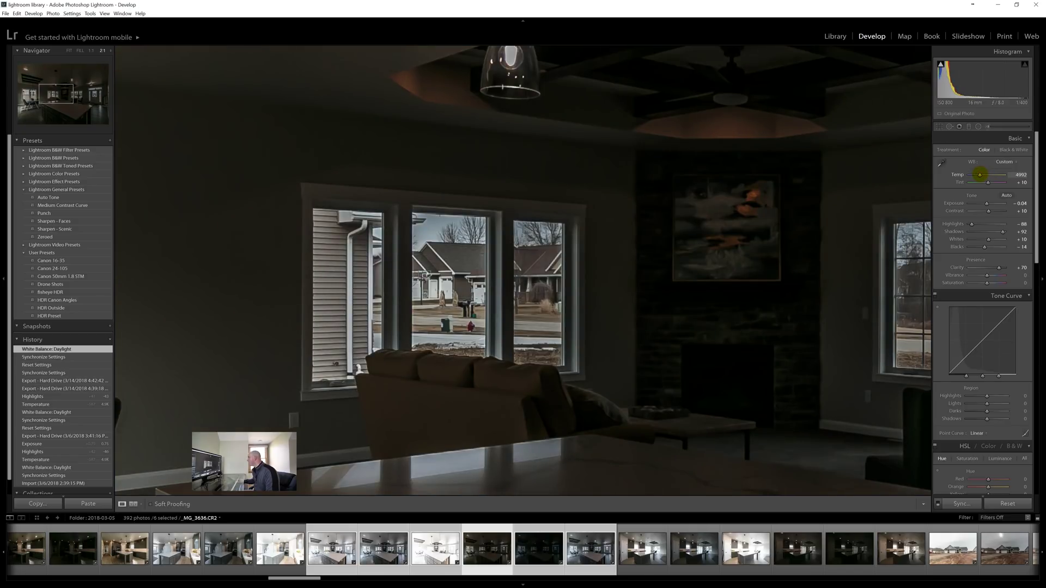
pyautogui.moveTo(980, 174); pyautogui.dragTo(979, 175)
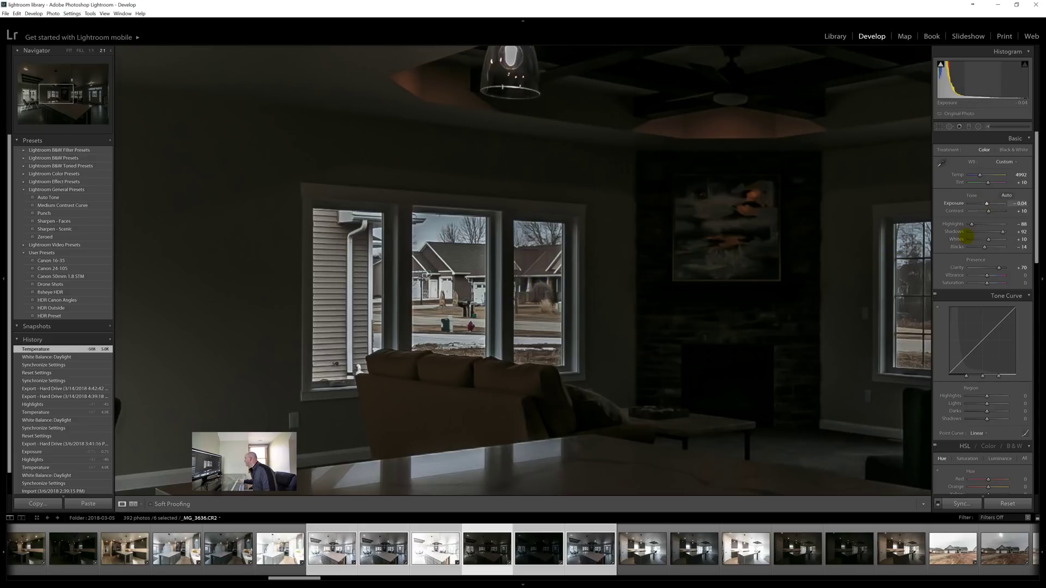
# Raise Highlights to -50, then set _MG_3638's Highlights to -42 and view the whole photo
pyautogui.moveTo(972, 224); pyautogui.dragTo(977, 224)
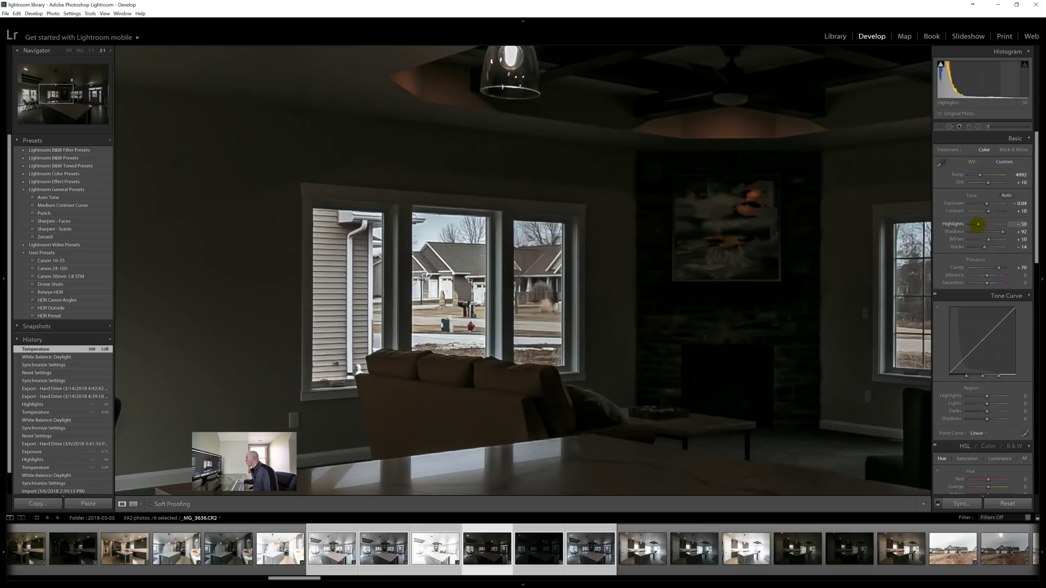
pyautogui.moveTo(978, 224); pyautogui.dragTo(978, 224)
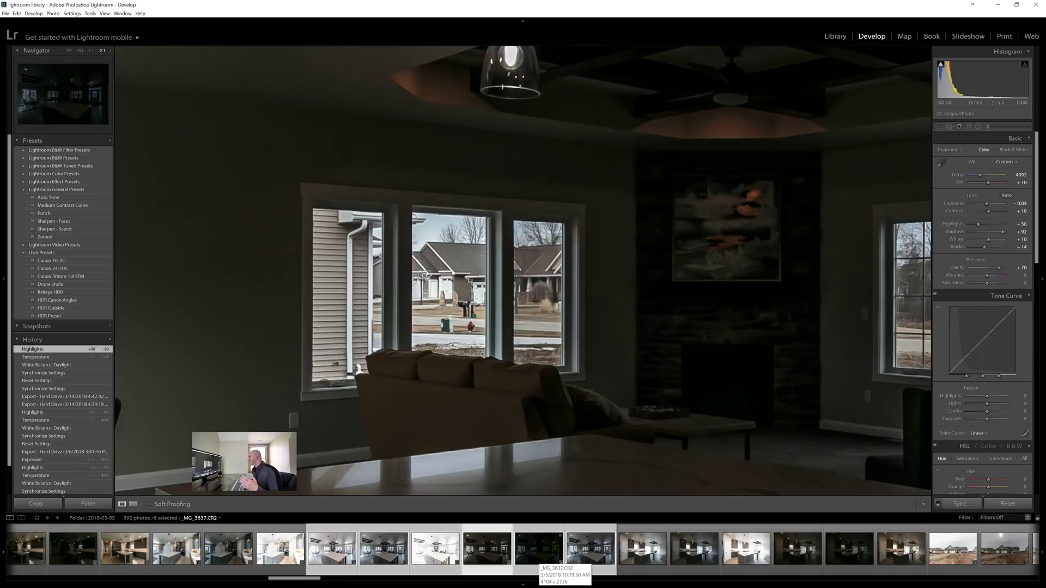
pyautogui.click(591, 549)
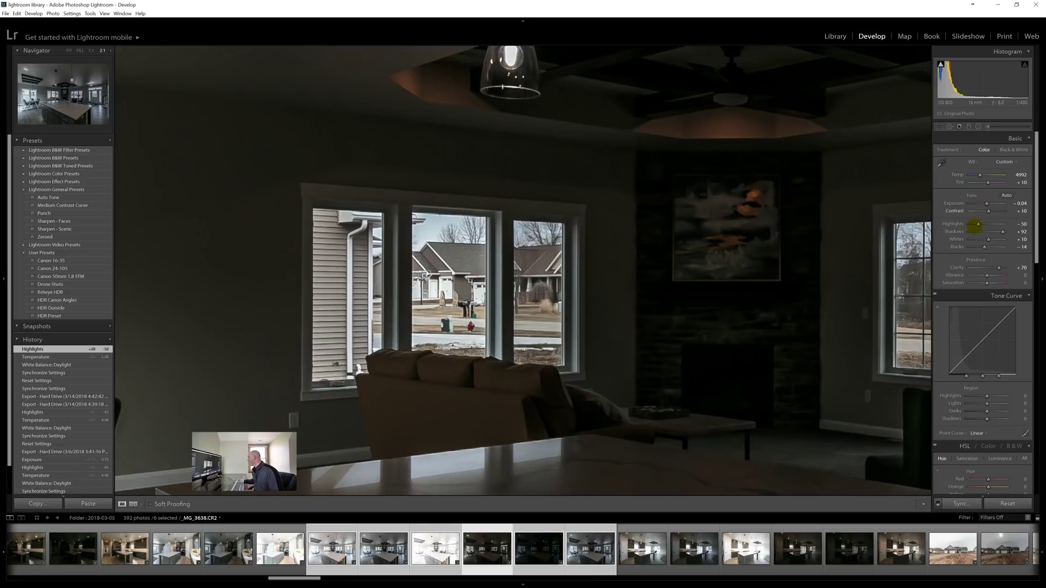
pyautogui.moveTo(978, 223); pyautogui.dragTo(979, 223)
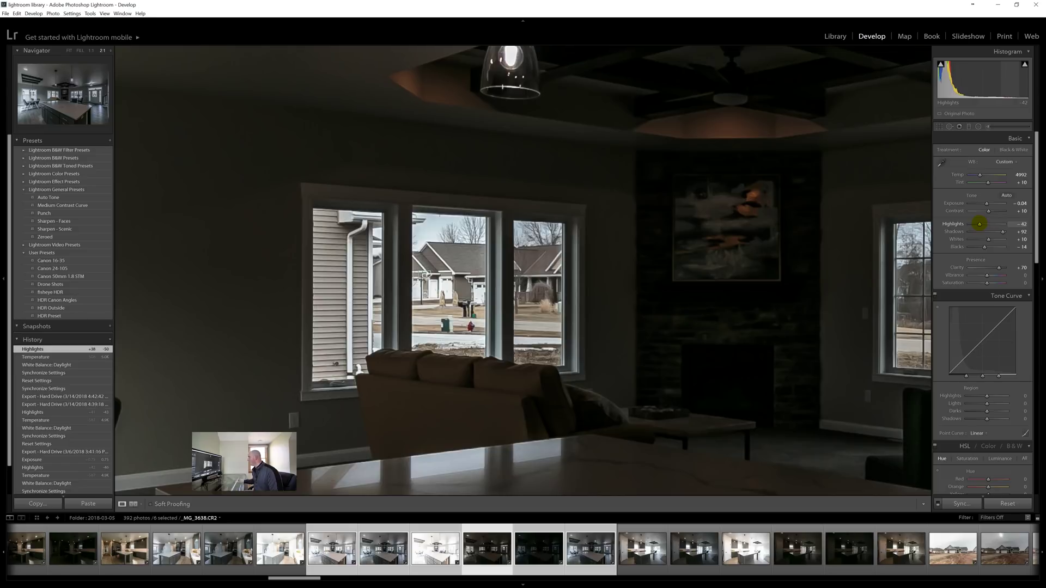
pyautogui.click(523, 310)
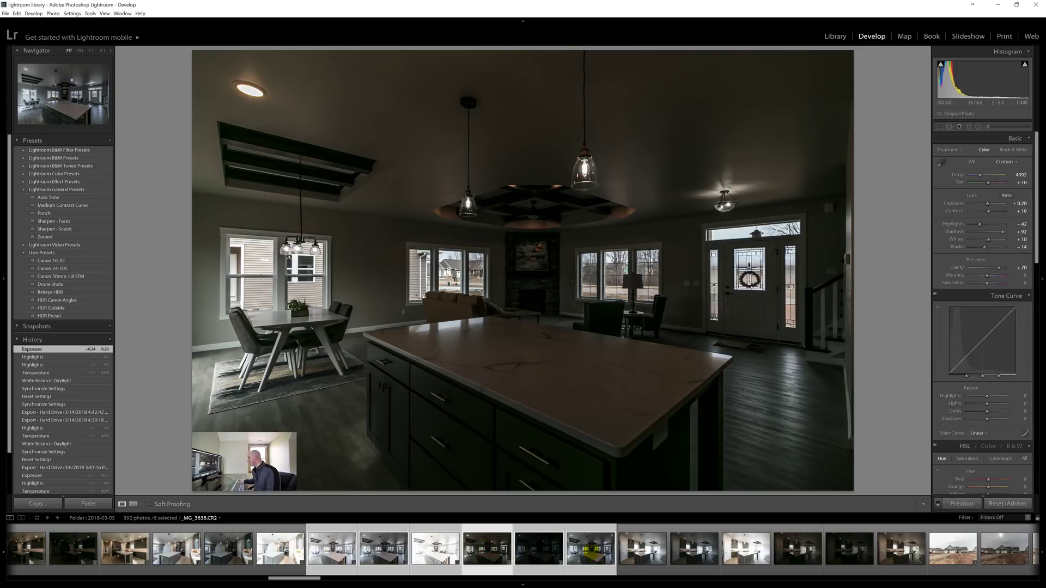
# Narrow the filmstrip selection to the three window exposures
pyautogui.keyDown('shift'); pyautogui.click(590, 549); pyautogui.keyUp('shift')
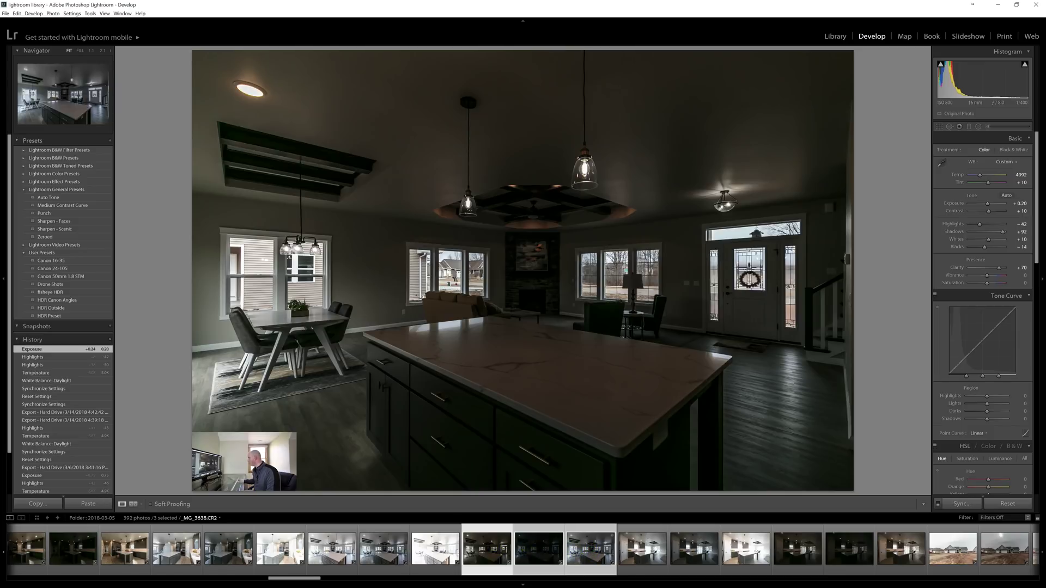
# Sync the window settings (Temp 4992, Highlights -42, Shadows +92) to the three selected exposures
pyautogui.click(957, 504)
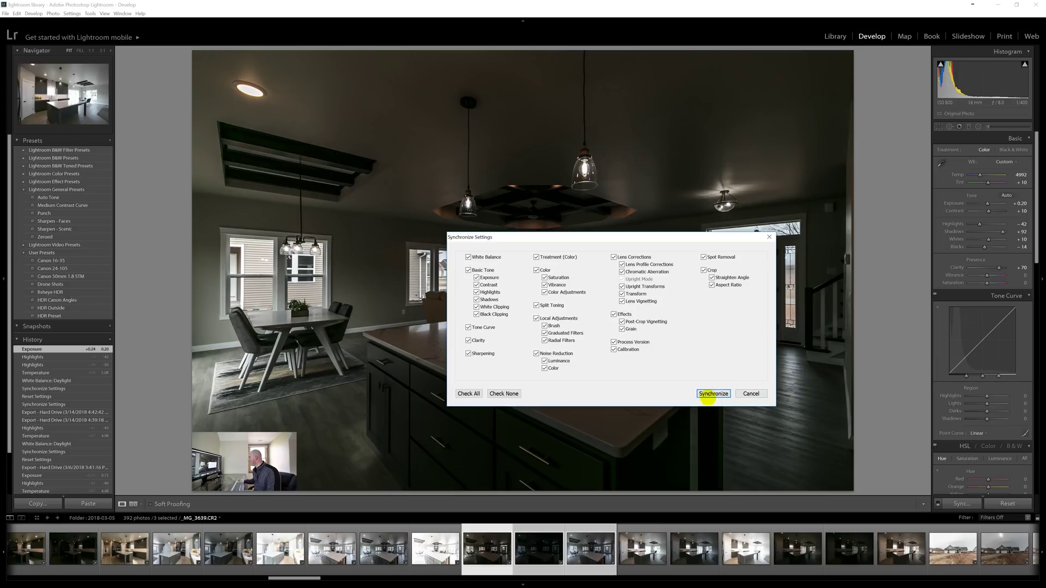
pyautogui.click(707, 394)
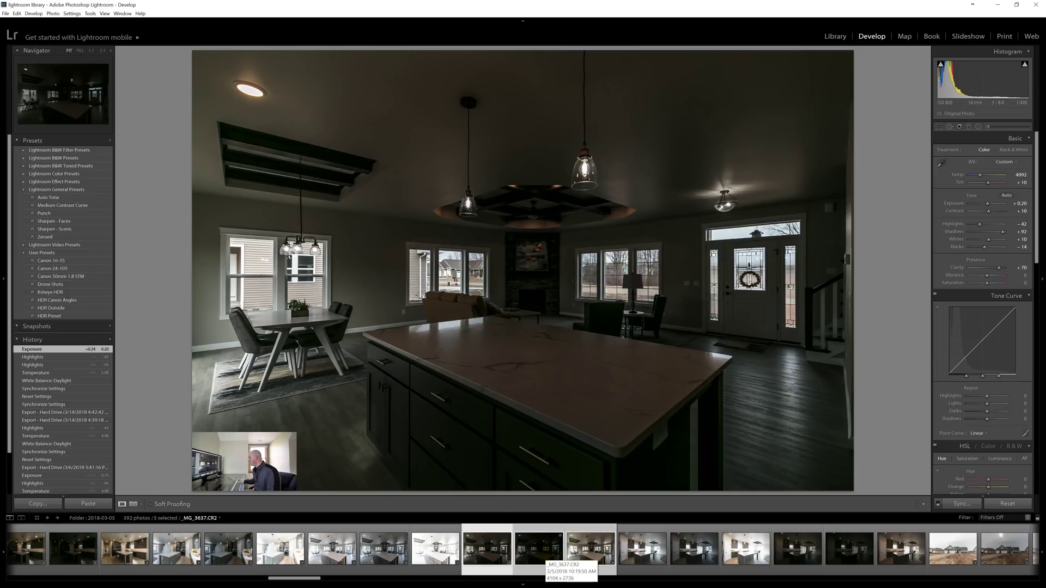
# Review _MG_3637 and _MG_3638, then select six photos starting from _MG_3632
pyautogui.click(545, 554)
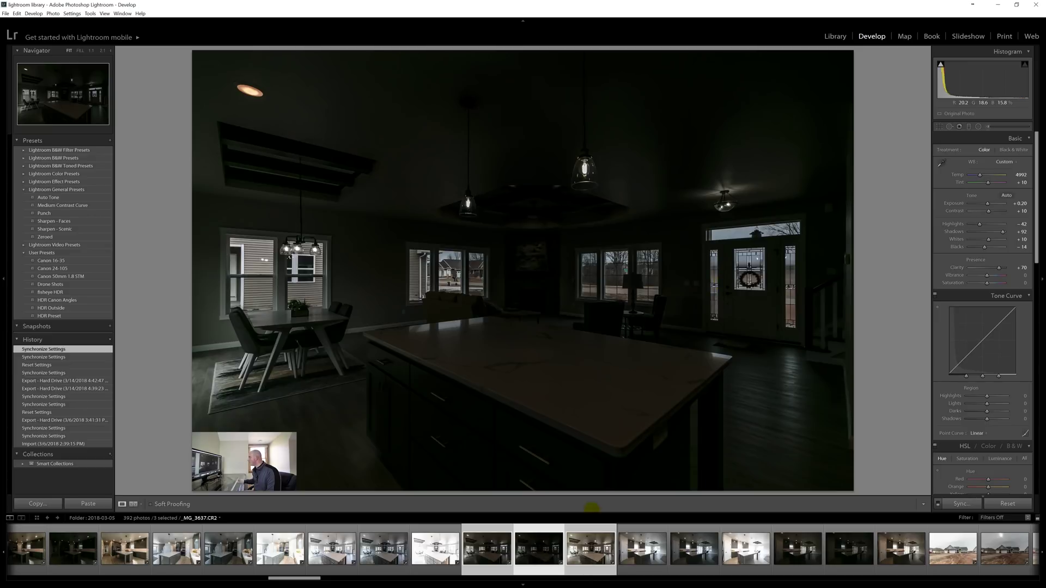
pyautogui.click(593, 552)
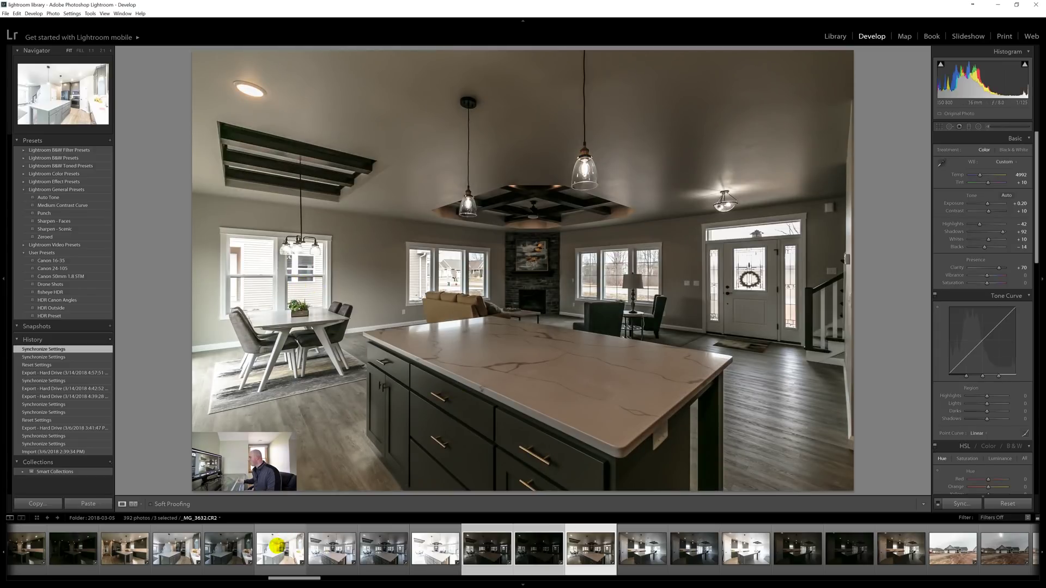
pyautogui.click(278, 545)
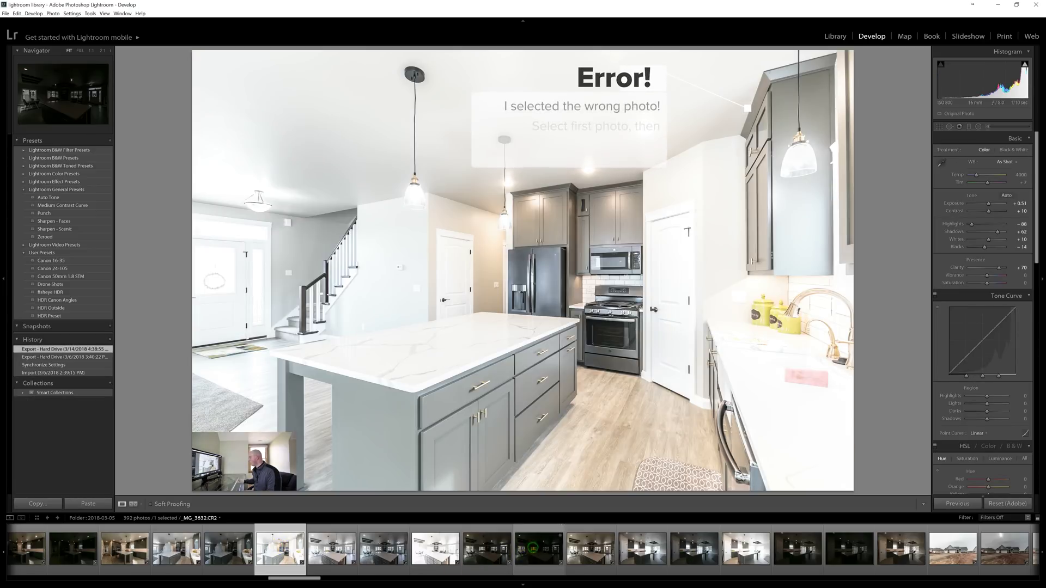
pyautogui.keyDown('shift'); pyautogui.click(539, 549); pyautogui.keyUp('shift')
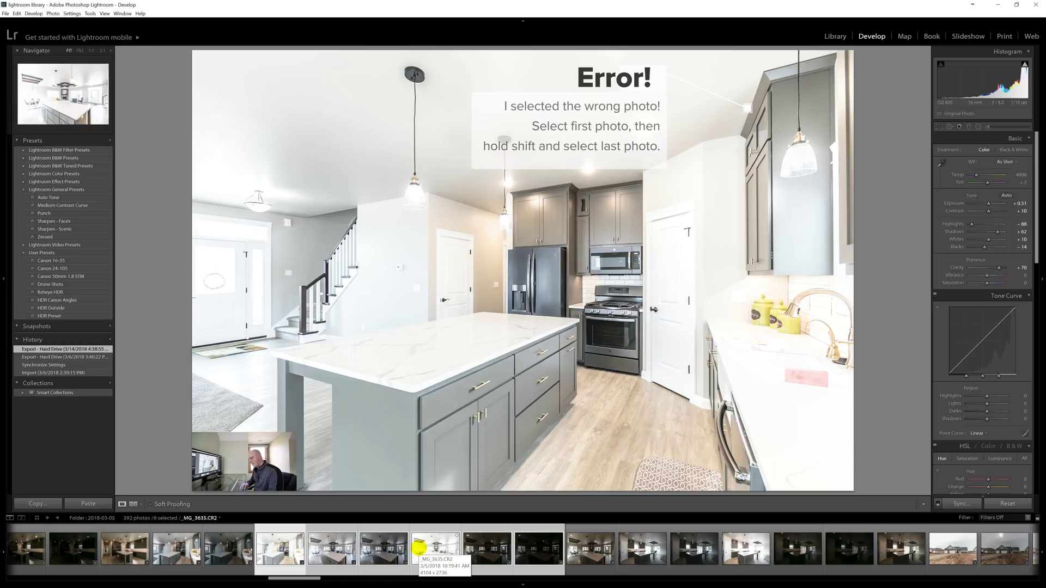
# Open export settings for the six selected photos and edit the 1800 K file size limit
pyautogui.press('ctrl')
pyautogui.press('shift')
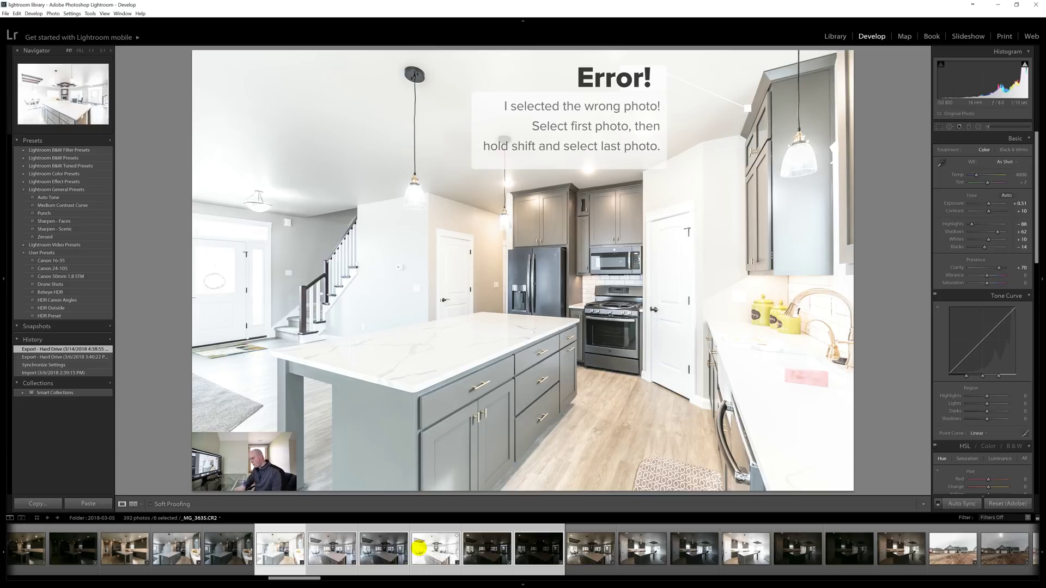
pyautogui.hotkey('ctrl', 'shift', 'e')
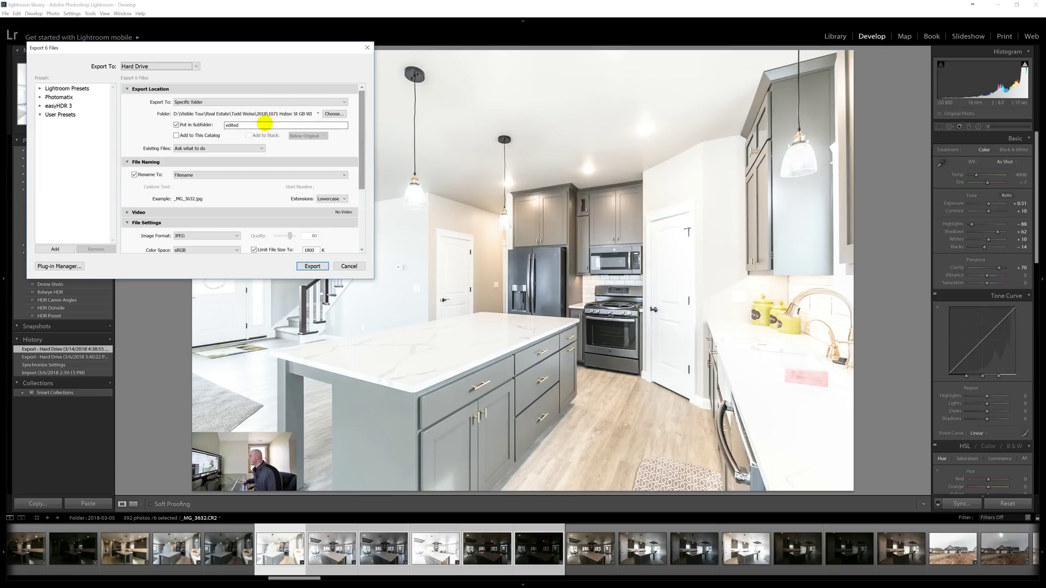
pyautogui.moveTo(363, 137); pyautogui.dragTo(367, 182)
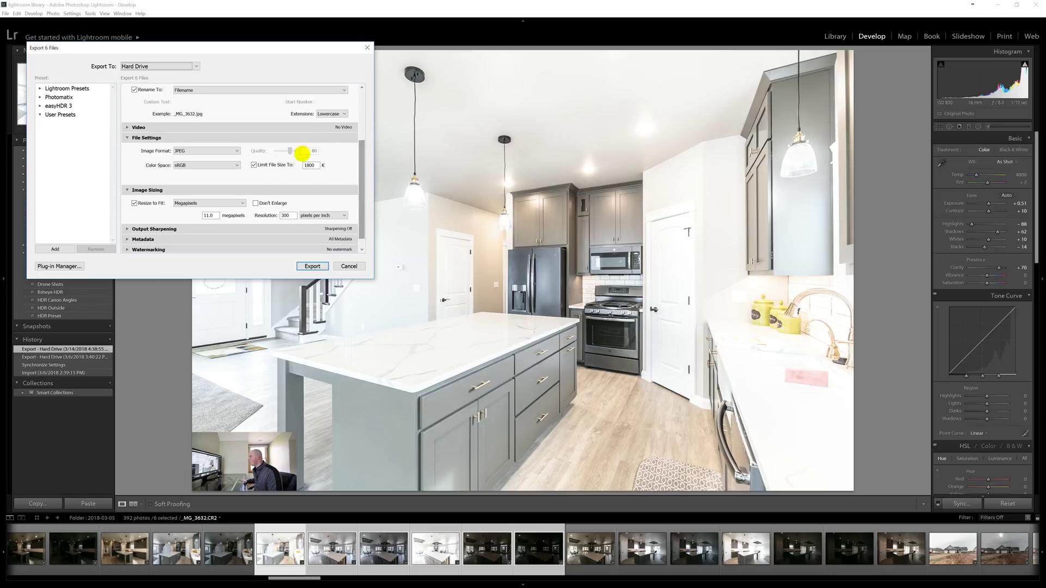
pyautogui.click(308, 166)
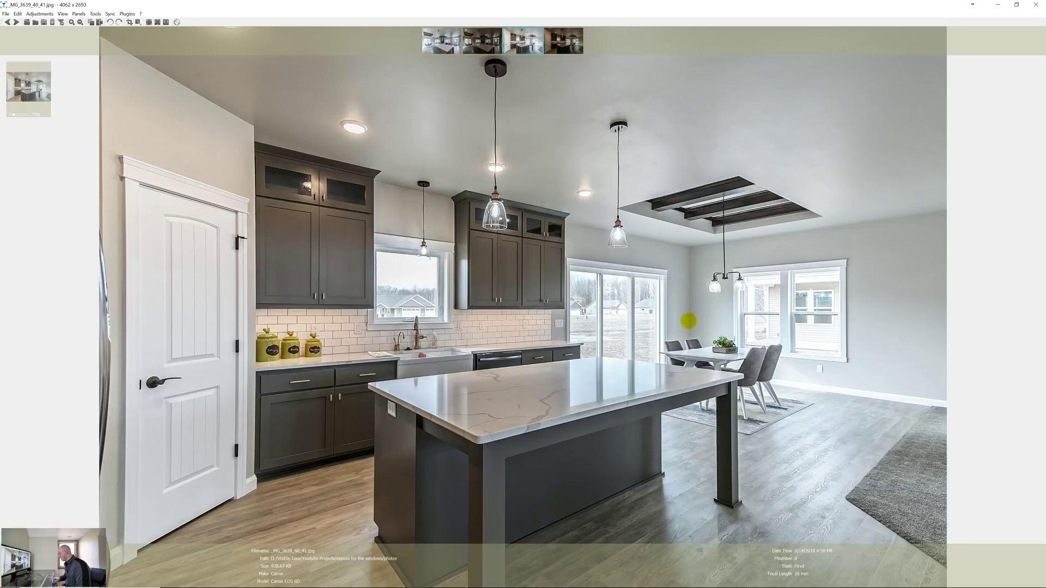
# View the next exported image, _MG_3642_3_4.jpg, then close the image viewer
pyautogui.press('Right')
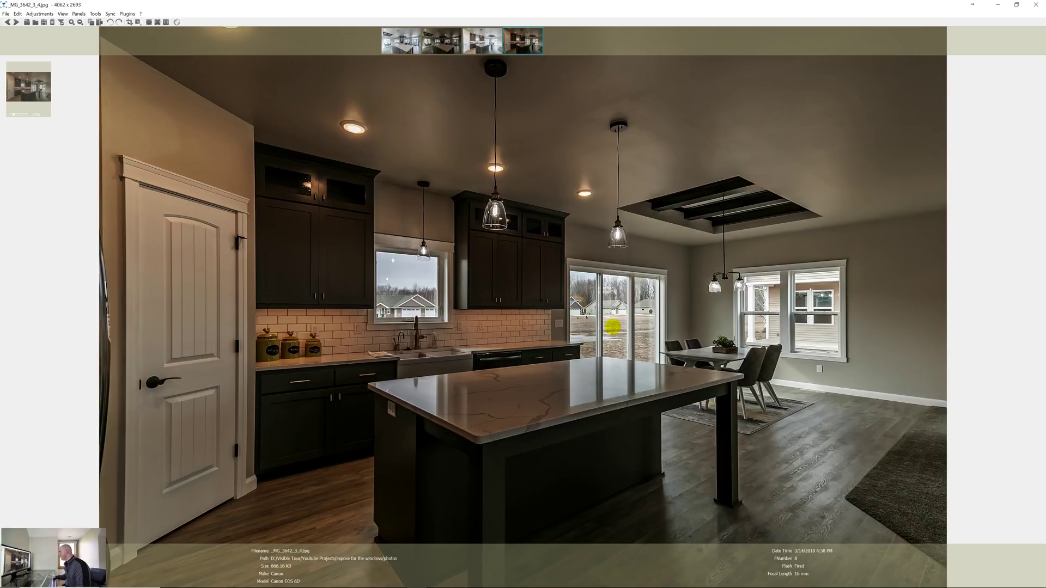
pyautogui.click(1036, 5)
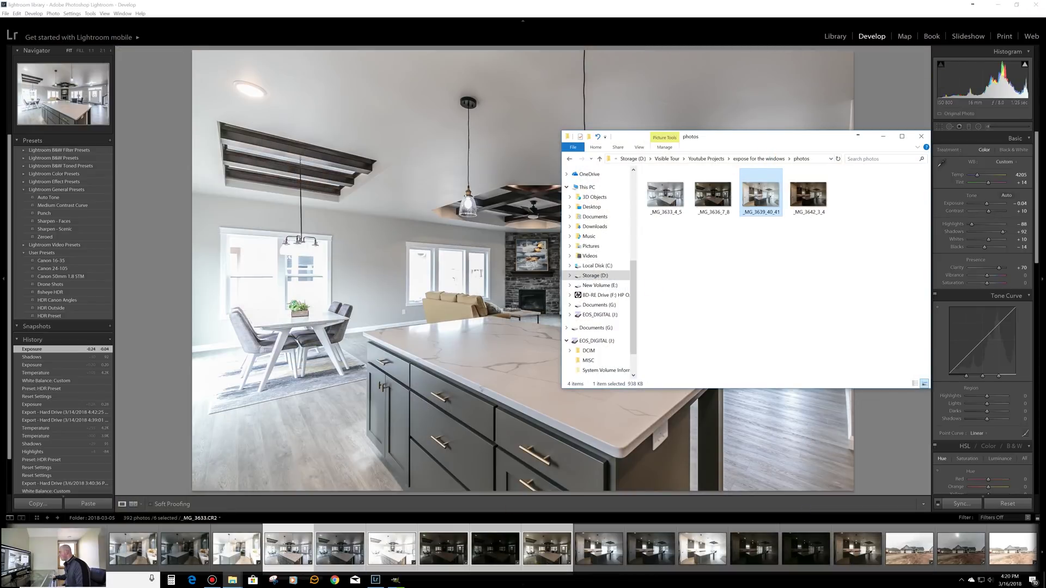
# Bring GIMP forward and arrange it beside the photos folder window
pyautogui.click(395, 580)
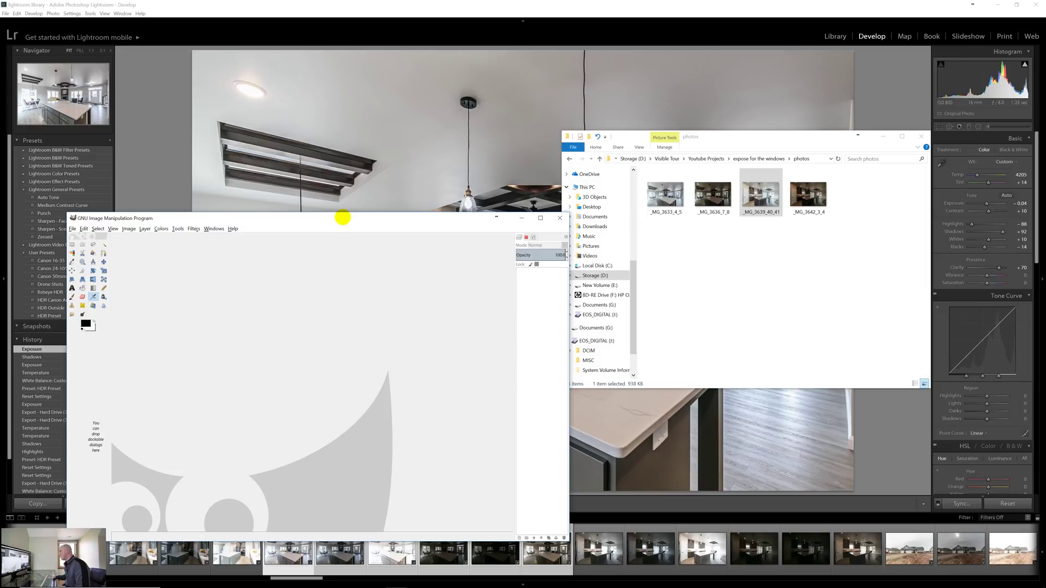
pyautogui.moveTo(343, 218); pyautogui.dragTo(337, 169)
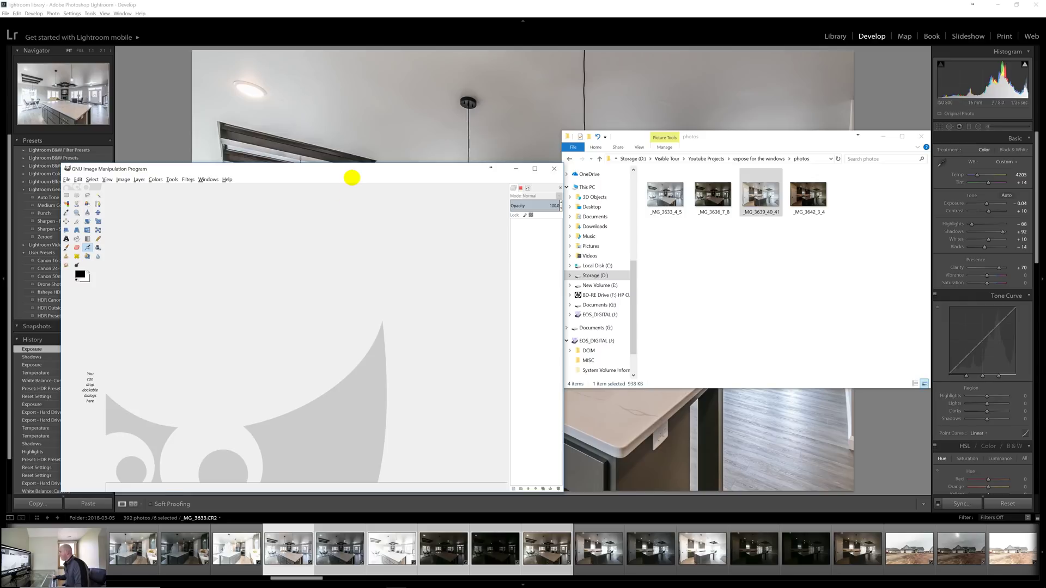
pyautogui.moveTo(303, 173); pyautogui.dragTo(316, 149)
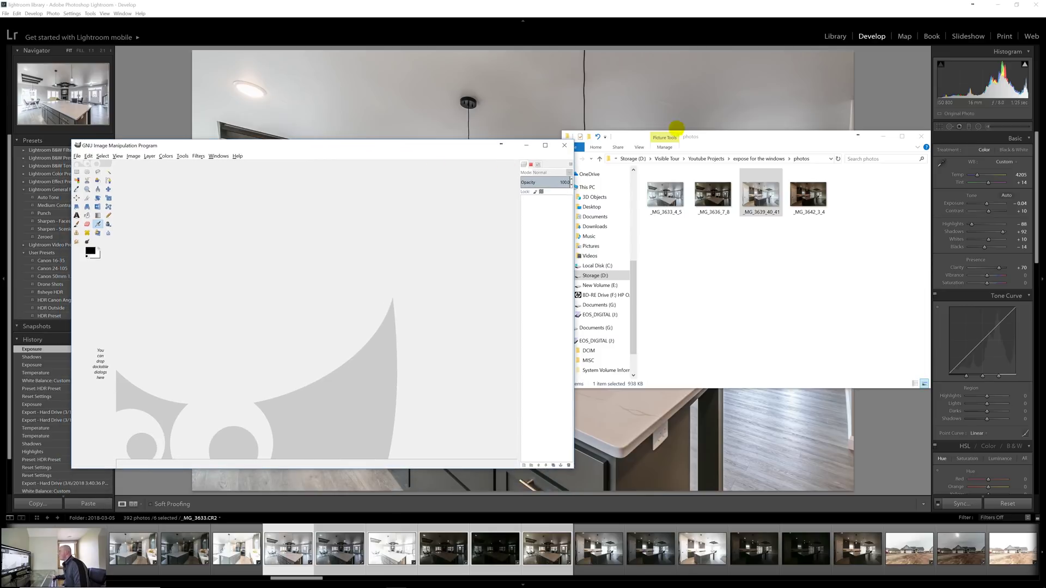
pyautogui.moveTo(729, 139); pyautogui.dragTo(763, 143)
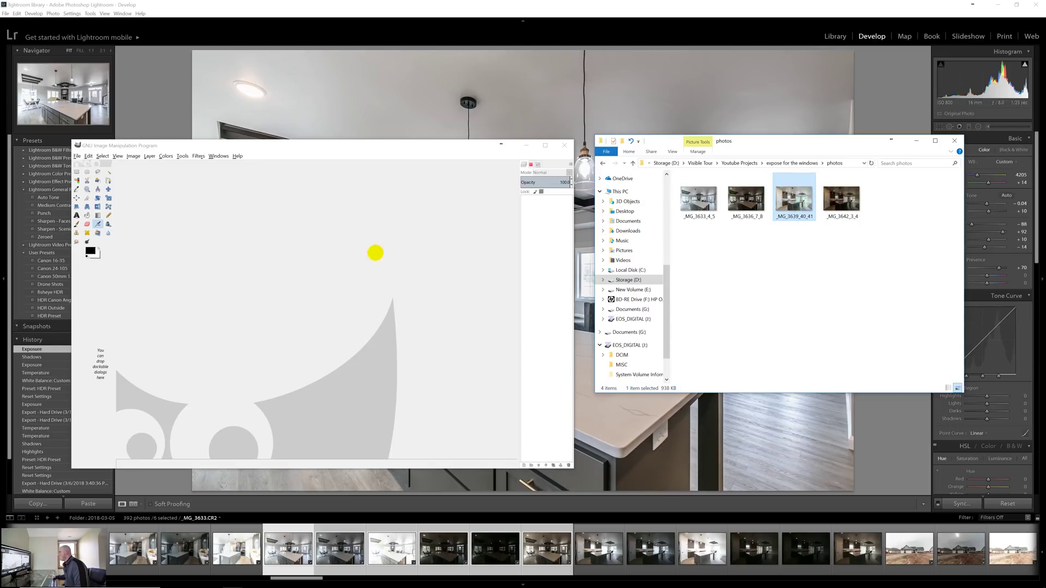
# Open _MG_3639_40_41.jpg, add _MG_3642_3_4 as a layer, and maximize GIMP
pyautogui.moveTo(376, 253); pyautogui.dragTo(368, 245)
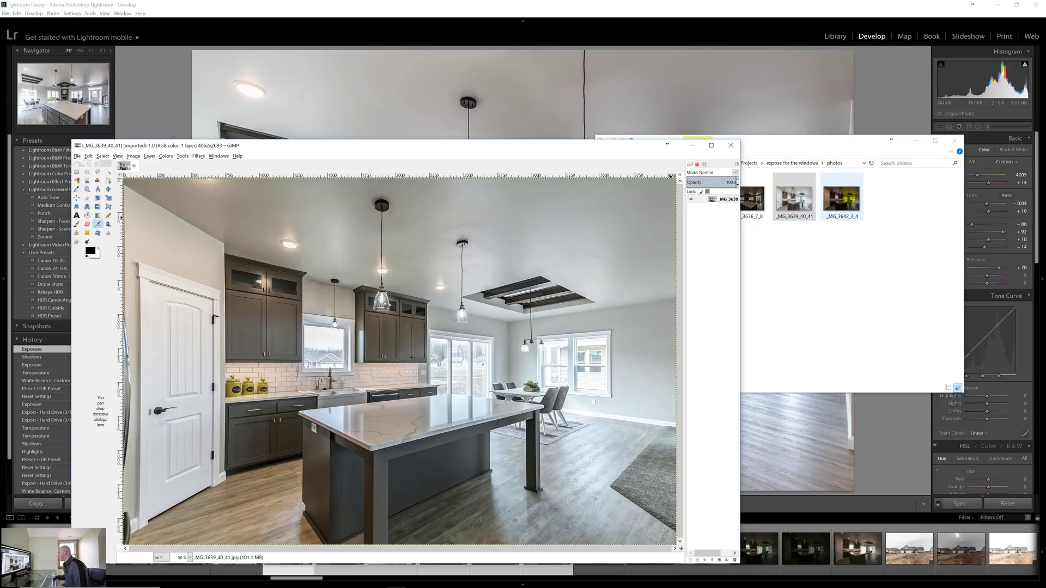
pyautogui.moveTo(842, 197); pyautogui.dragTo(703, 231)
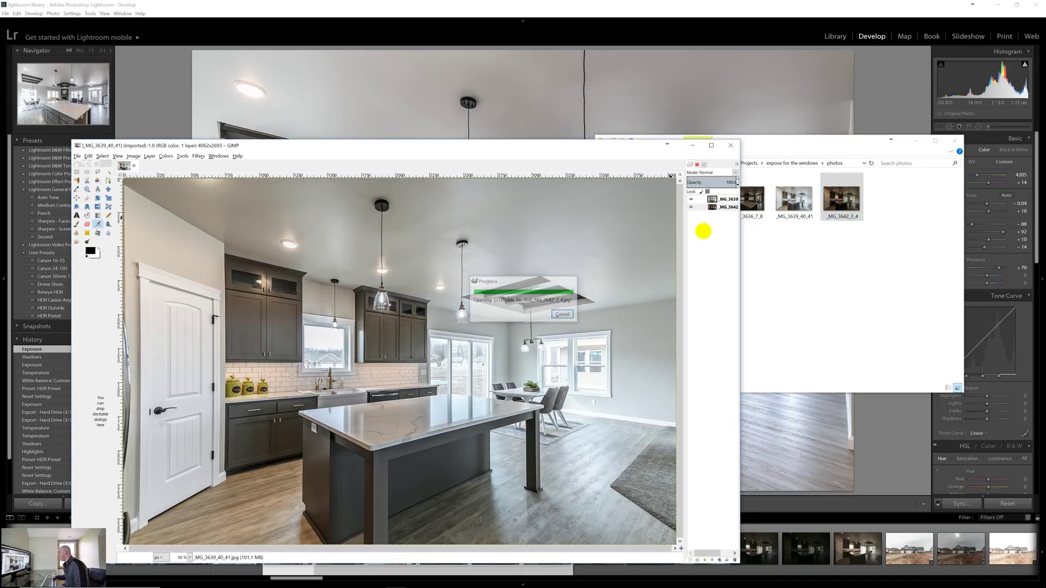
pyautogui.click(711, 146)
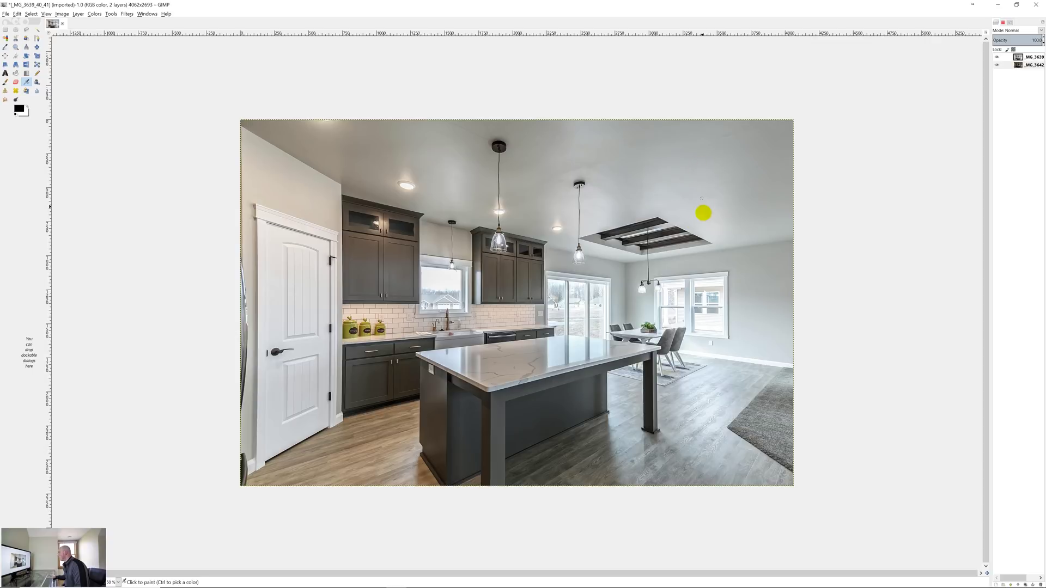
# Add an alpha channel to the top _MG_3639 layer above the darker _MG_3642 layer
pyautogui.moveTo(131, 587)
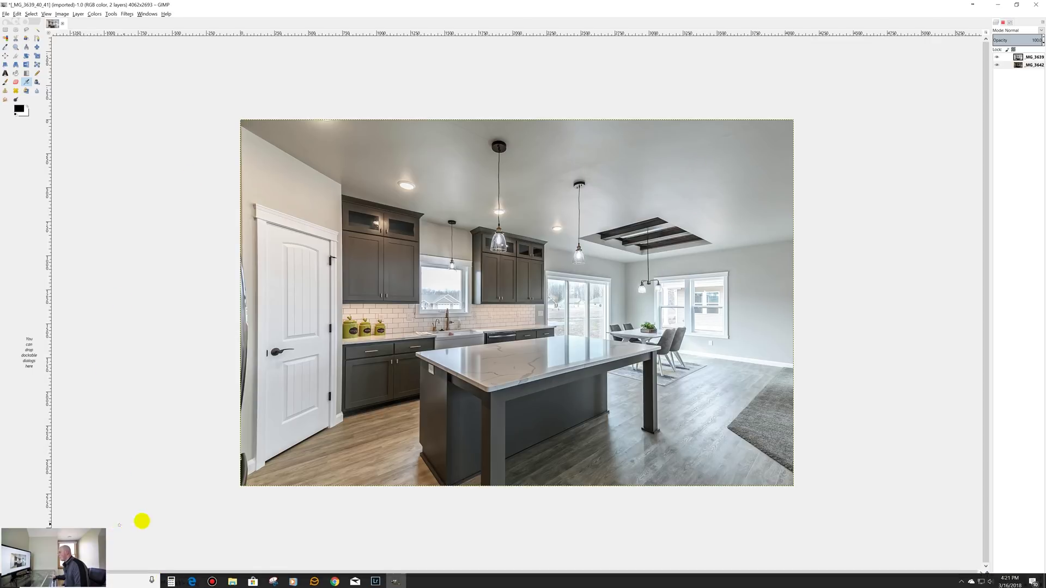
pyautogui.click(1030, 57)
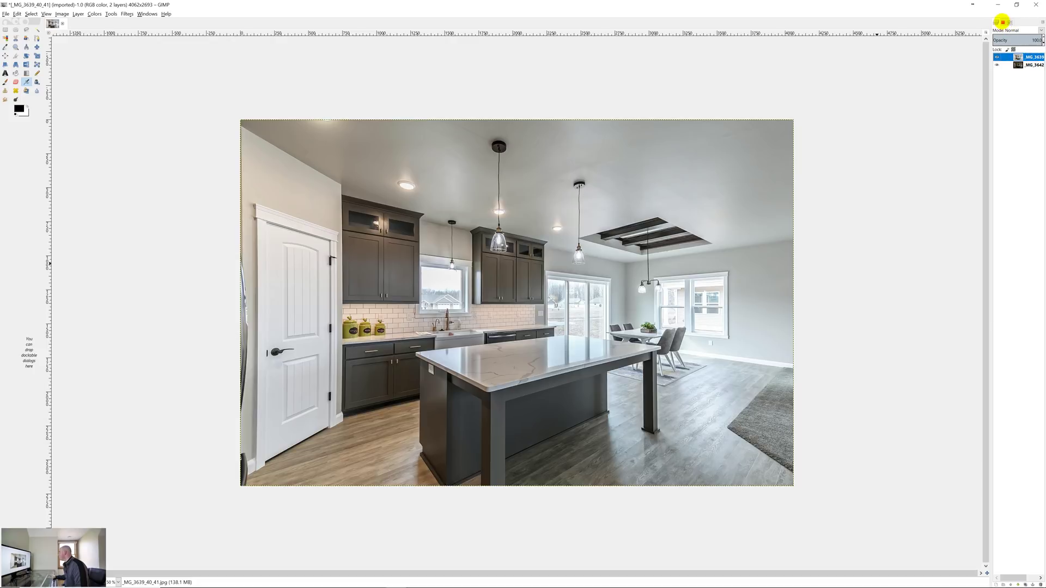
pyautogui.click(1003, 21)
pyautogui.click(996, 21)
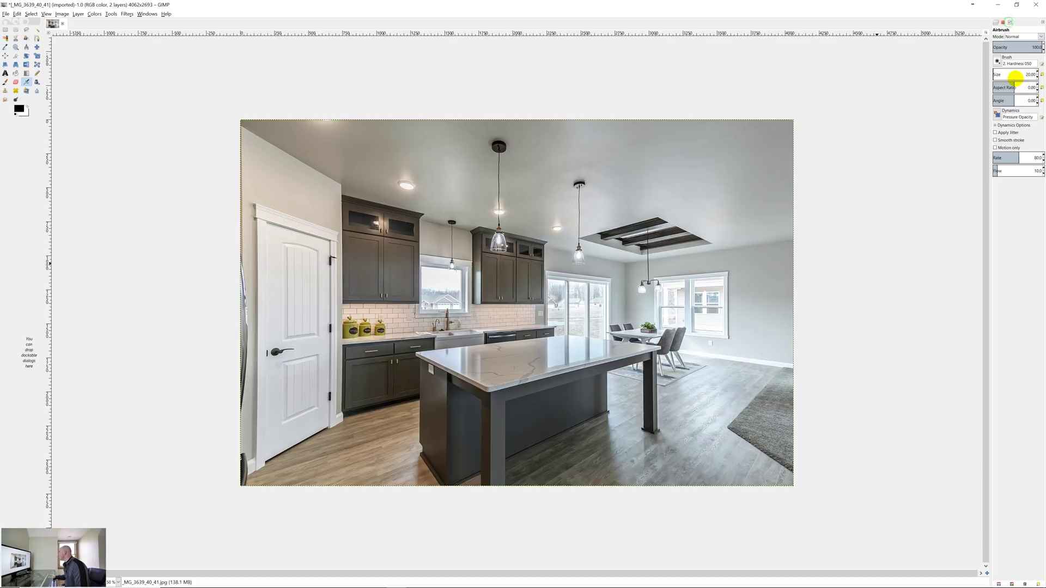
pyautogui.click(996, 22)
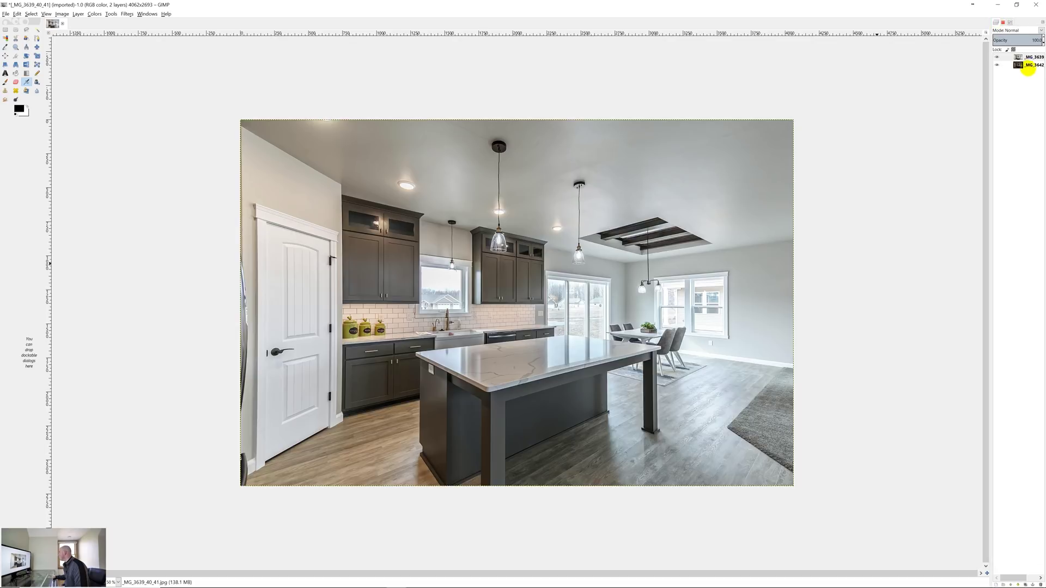
pyautogui.click(1031, 55)
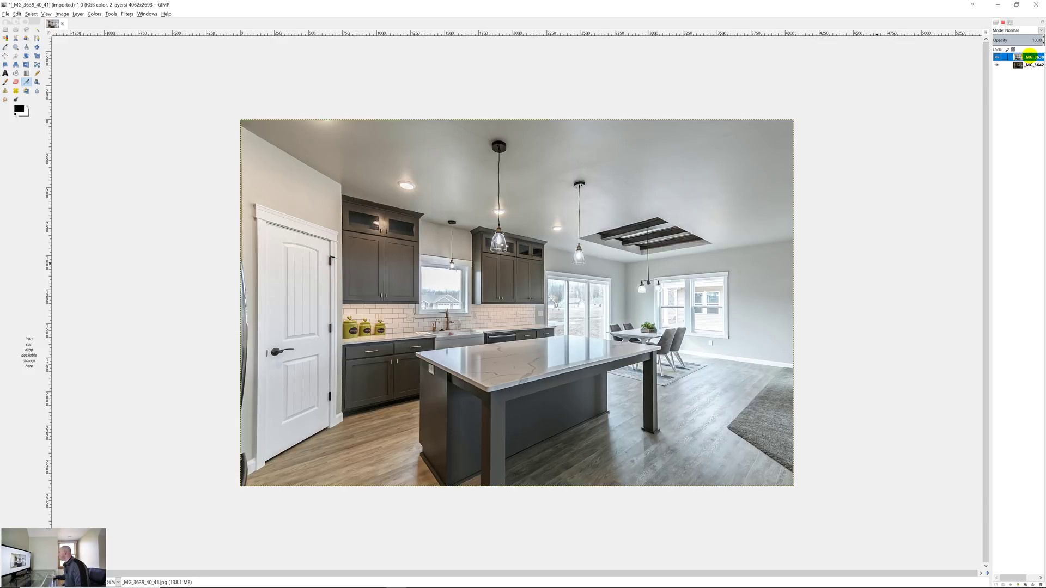
pyautogui.rightClick(1033, 56)
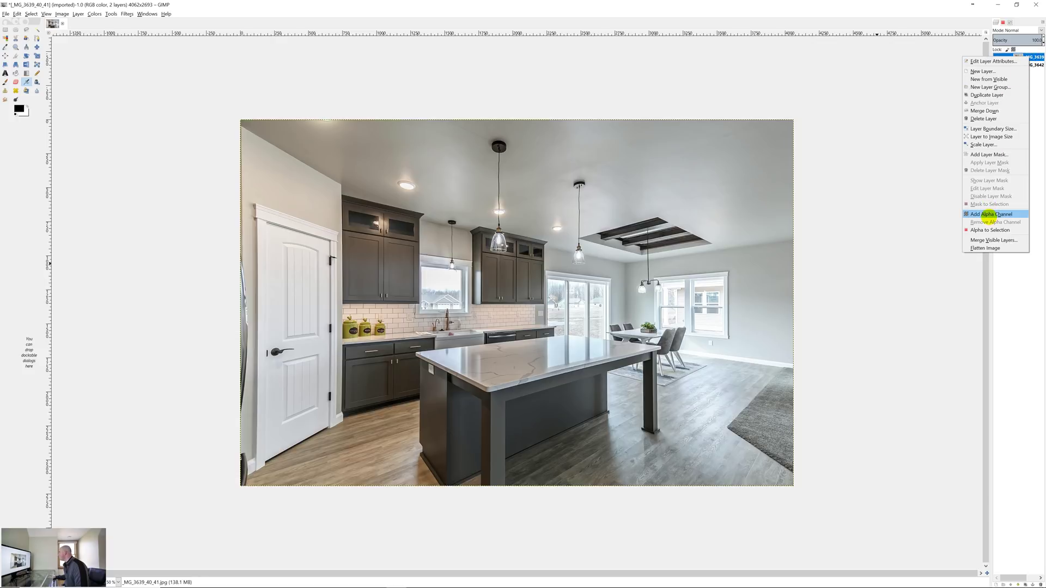
pyautogui.click(989, 214)
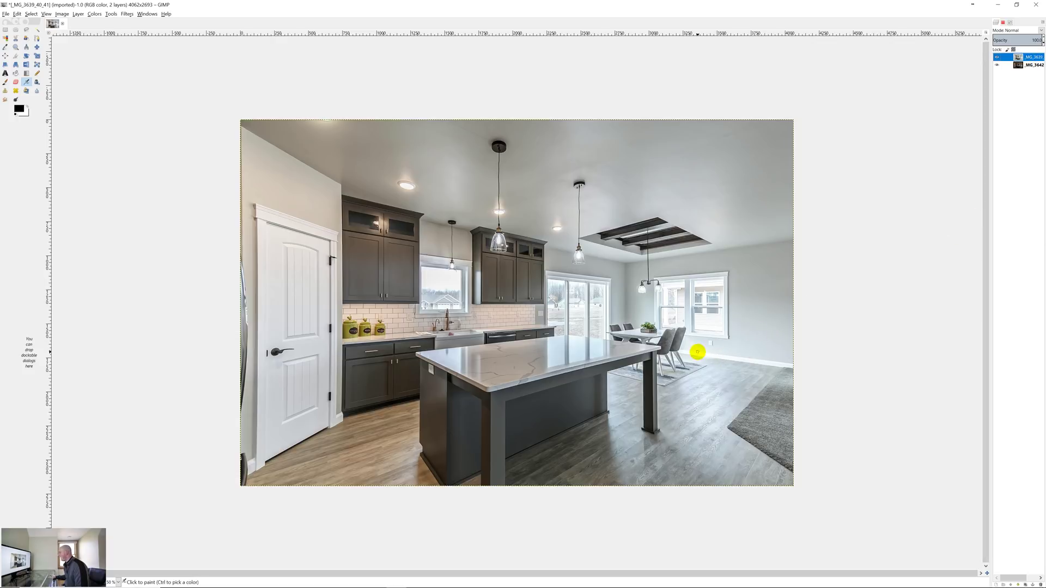
pyautogui.click(625, 74)
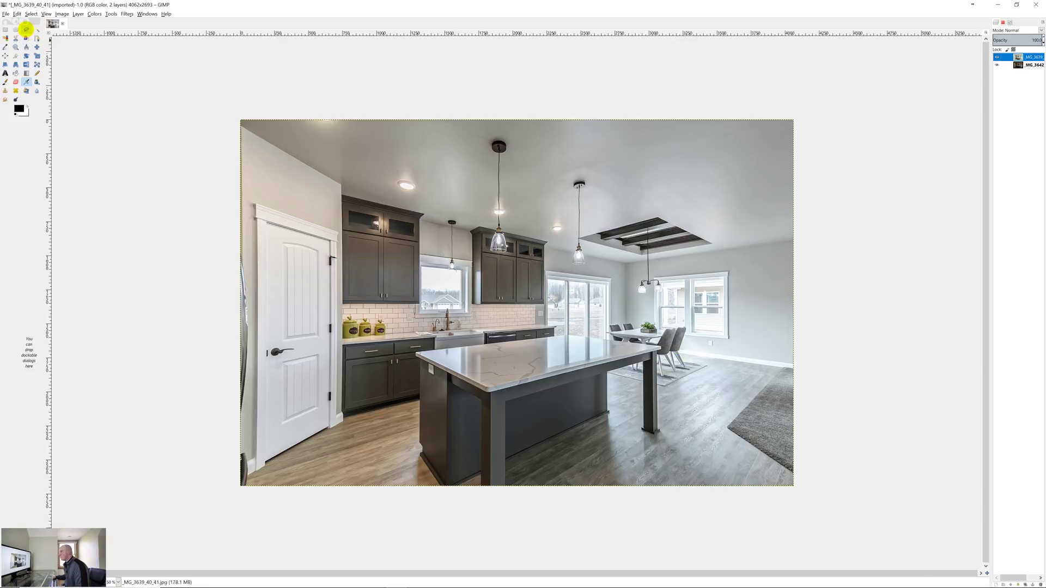
# Choose the Free Select tool and view the image at 100% zoom
pyautogui.click(26, 29)
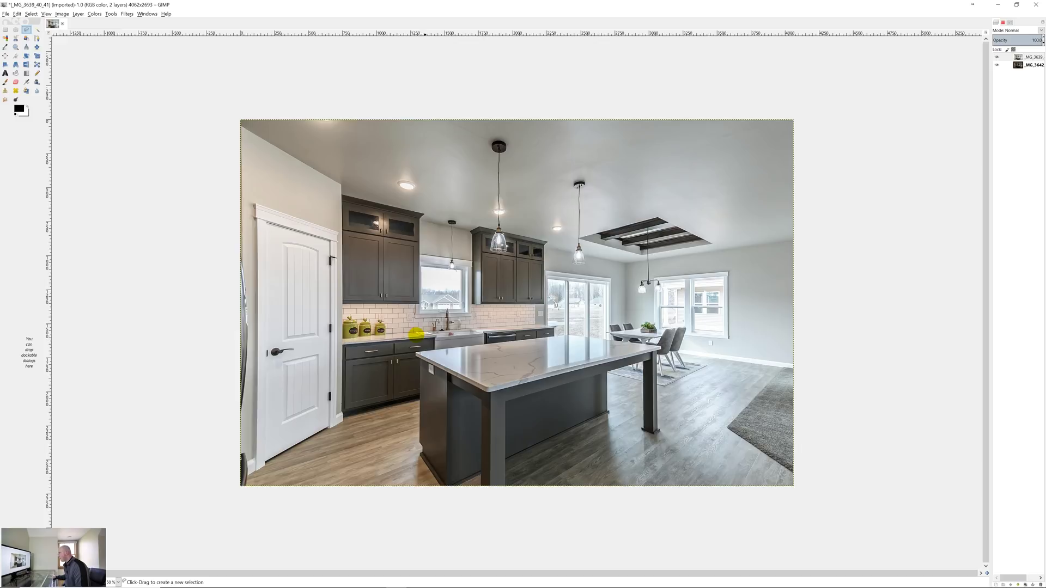
pyautogui.click(118, 583)
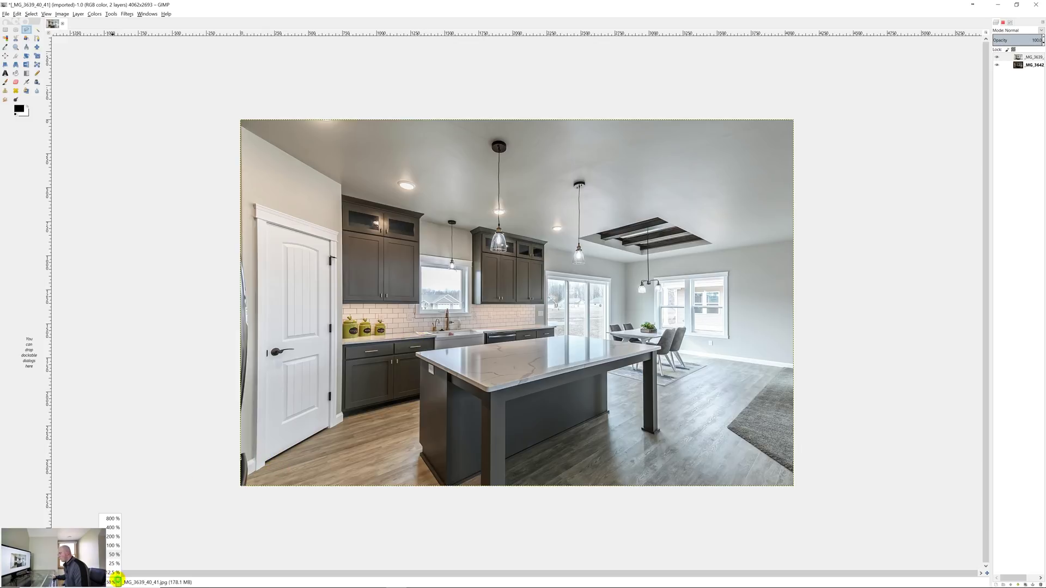
pyautogui.click(114, 544)
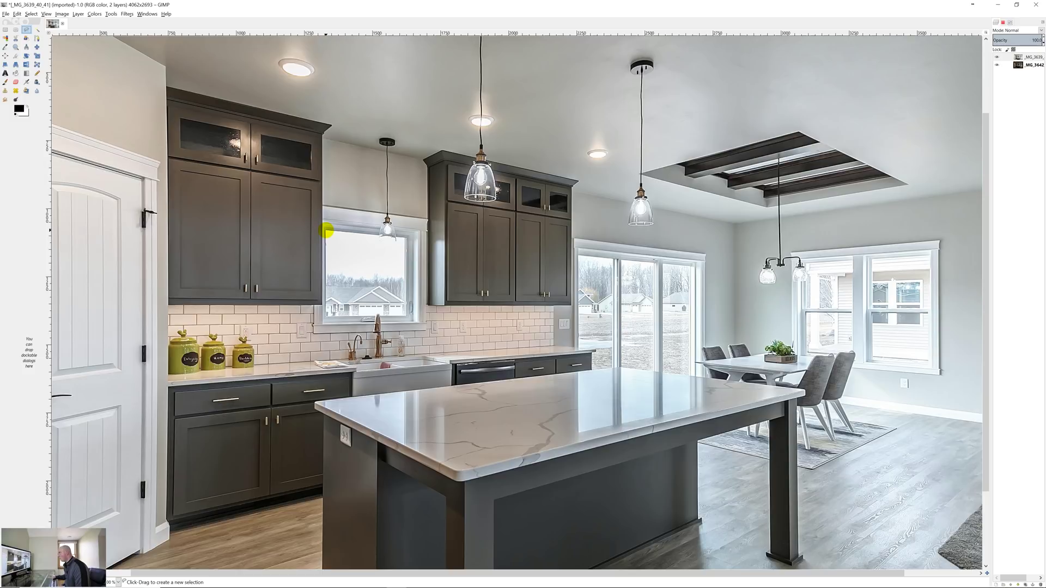
# Outline the sink window glass and delete it to reveal the darker layer beneath
pyautogui.click(326, 231)
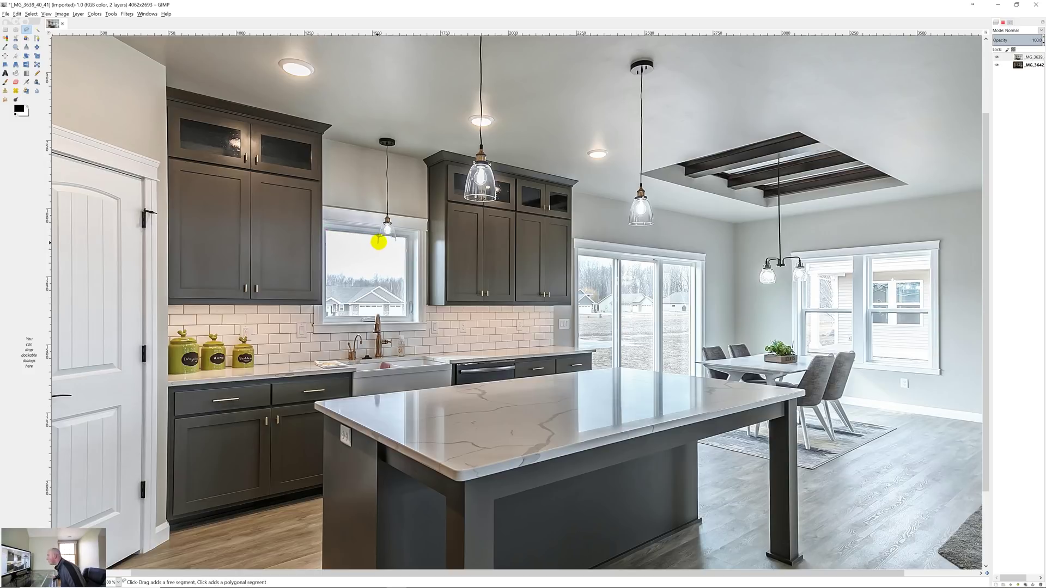
pyautogui.click(378, 241)
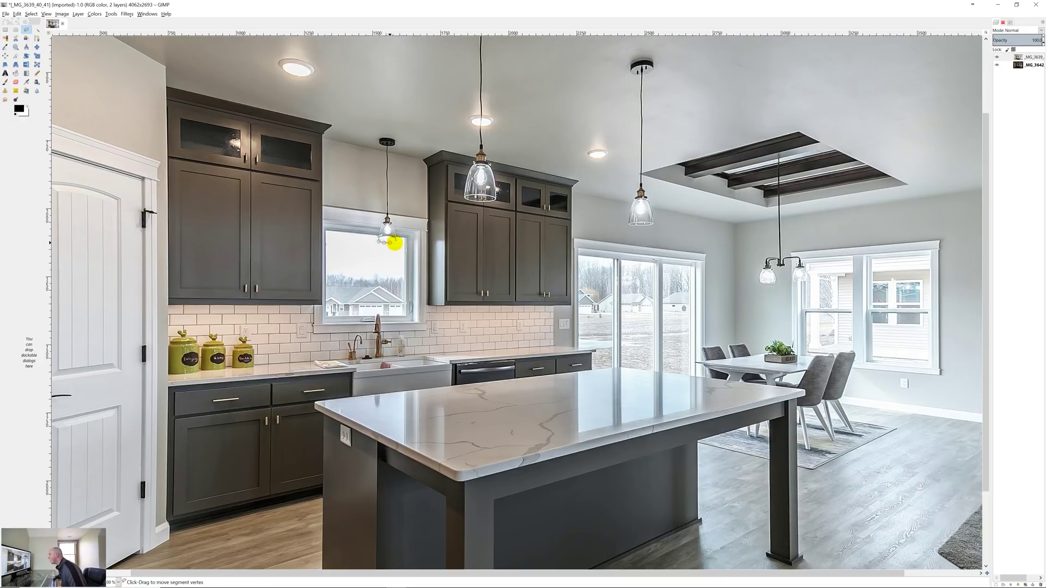
pyautogui.click(395, 240)
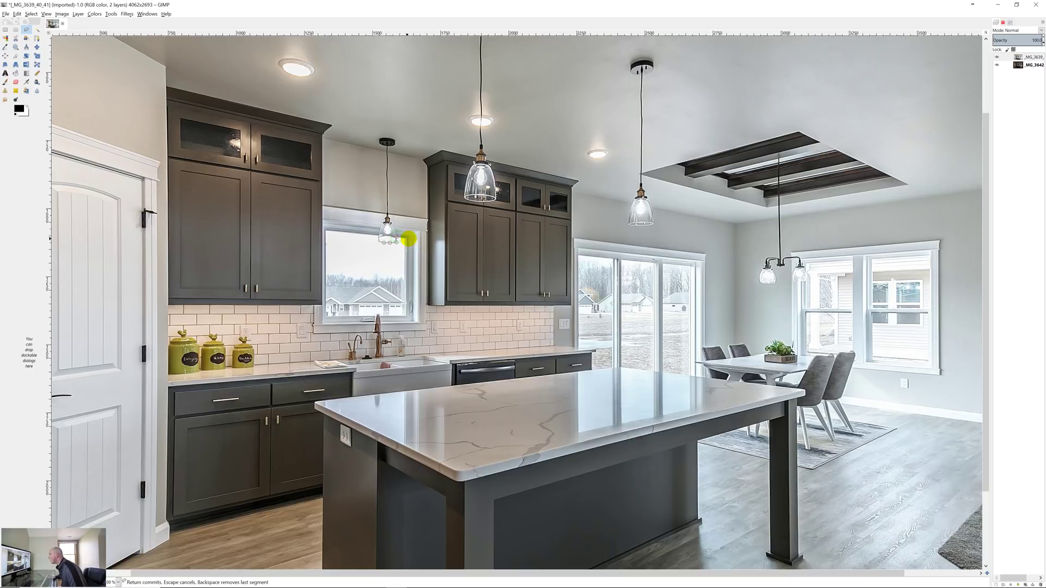
pyautogui.click(405, 316)
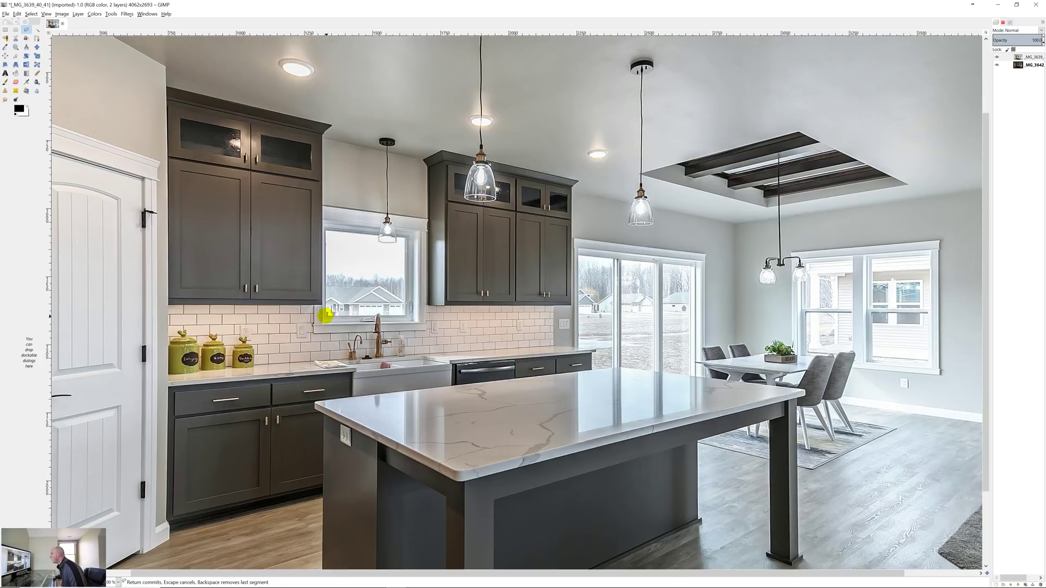
pyautogui.click(327, 315)
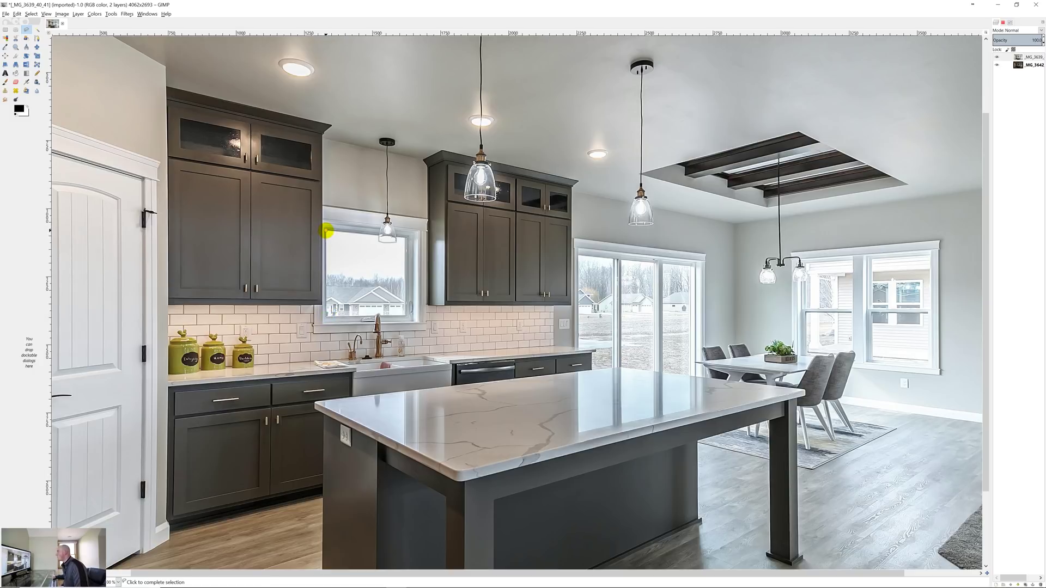
pyautogui.click(327, 232)
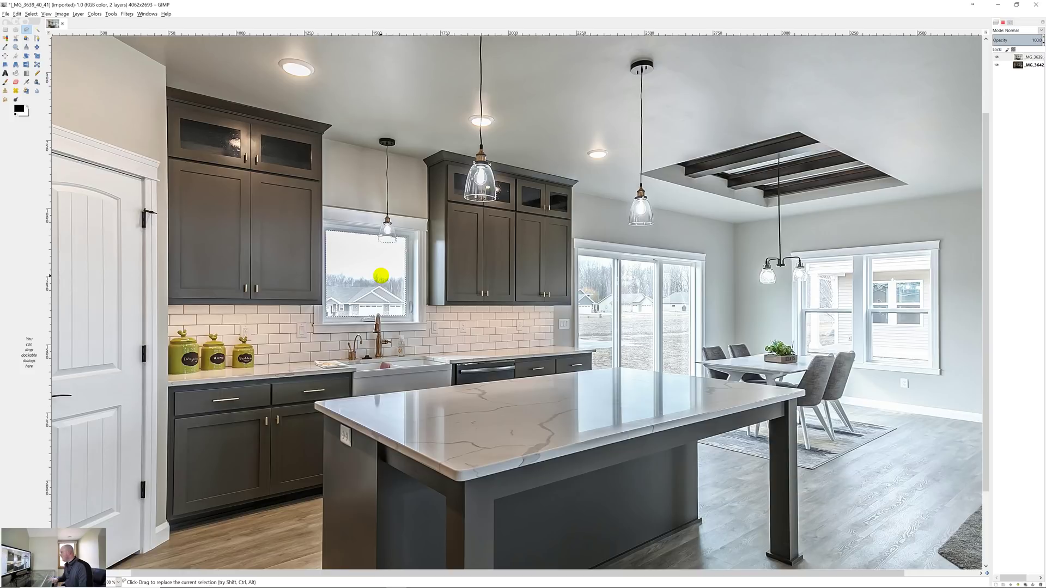
pyautogui.press('Delete')
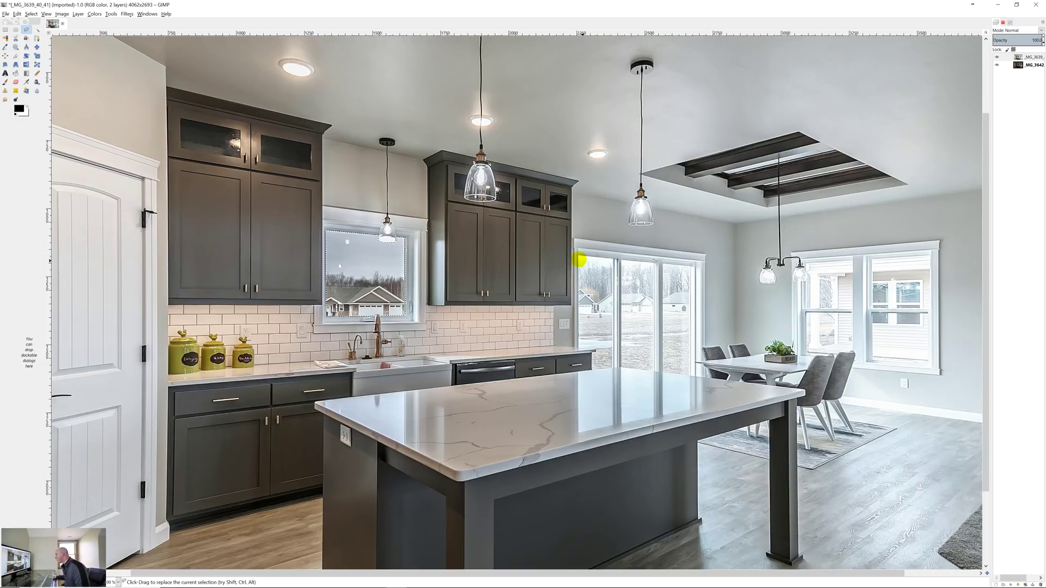
# Outline both sliding door glass panels and delete them to show the outdoor view
pyautogui.click(606, 261)
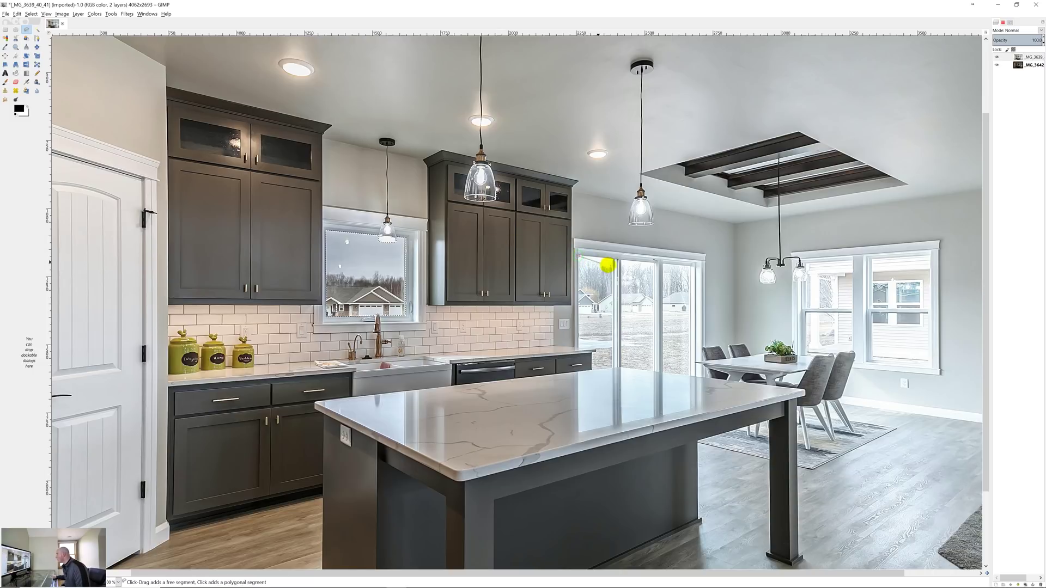
pyautogui.scroll(2, 616, 337)
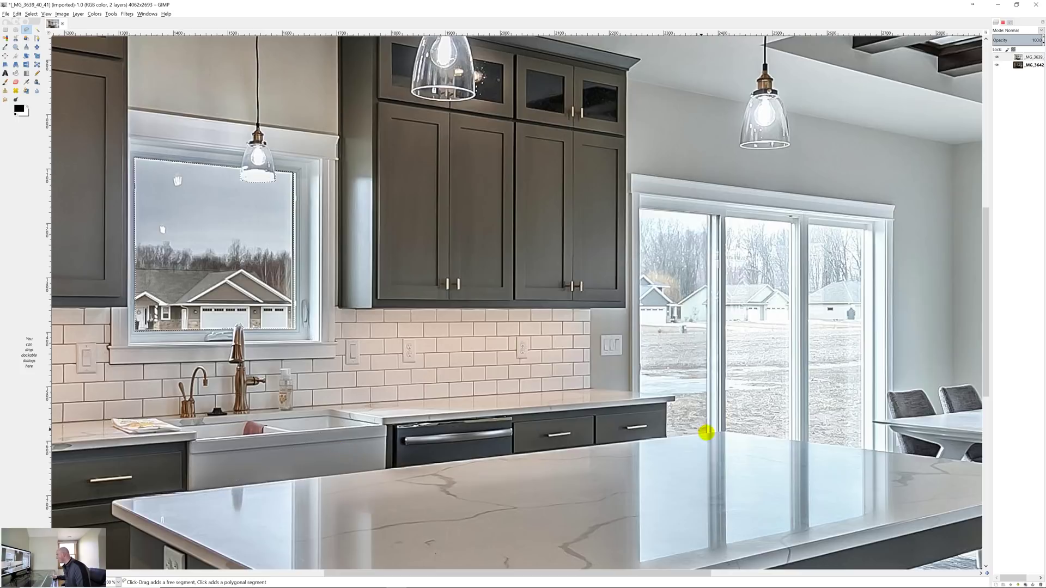
pyautogui.click(707, 433)
pyautogui.click(666, 436)
pyautogui.click(666, 397)
pyautogui.click(640, 392)
pyautogui.click(640, 209)
pyautogui.click(808, 225)
pyautogui.click(862, 229)
pyautogui.click(863, 446)
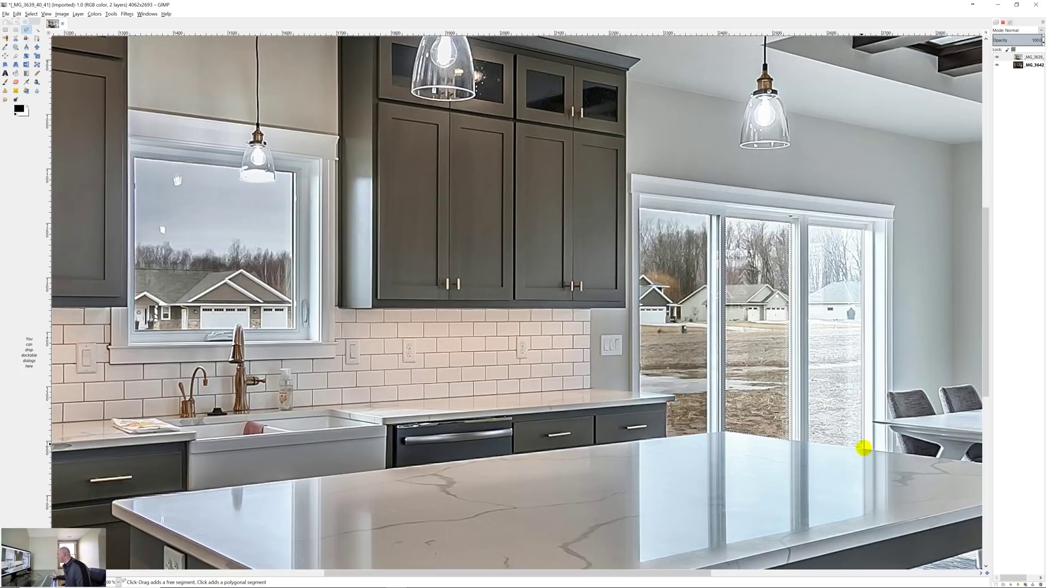
pyautogui.click(807, 442)
pyautogui.click(808, 226)
pyautogui.hscroll(10, 547, 327)
pyautogui.press('Return')
pyautogui.press('Delete')
# Cut away the upper dining window pane to reveal the layer beneath
pyautogui.click(802, 209)
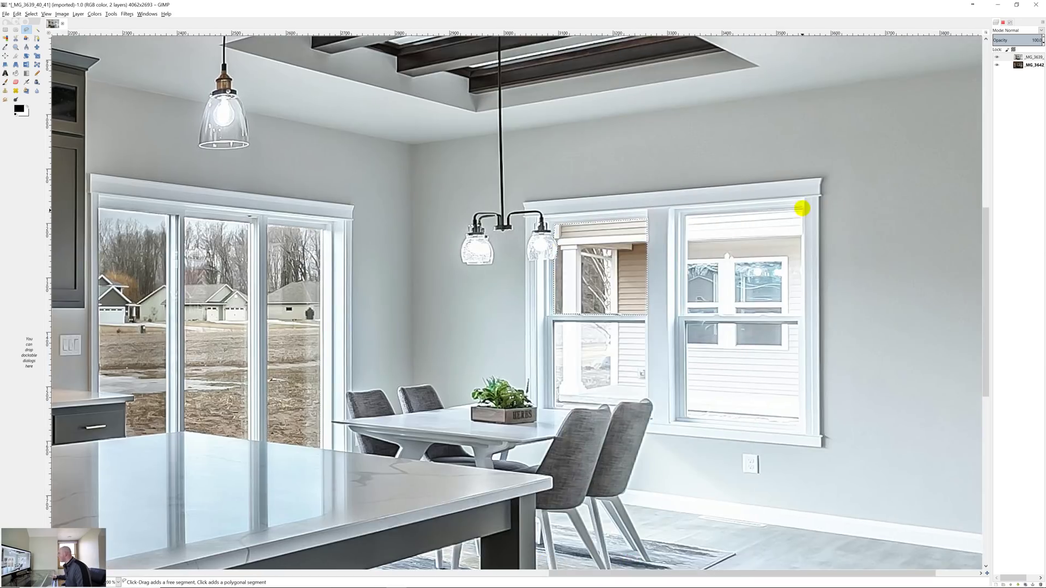
pyautogui.click(803, 315)
pyautogui.click(686, 315)
pyautogui.click(686, 209)
pyautogui.press('Return')
pyautogui.press('Delete')
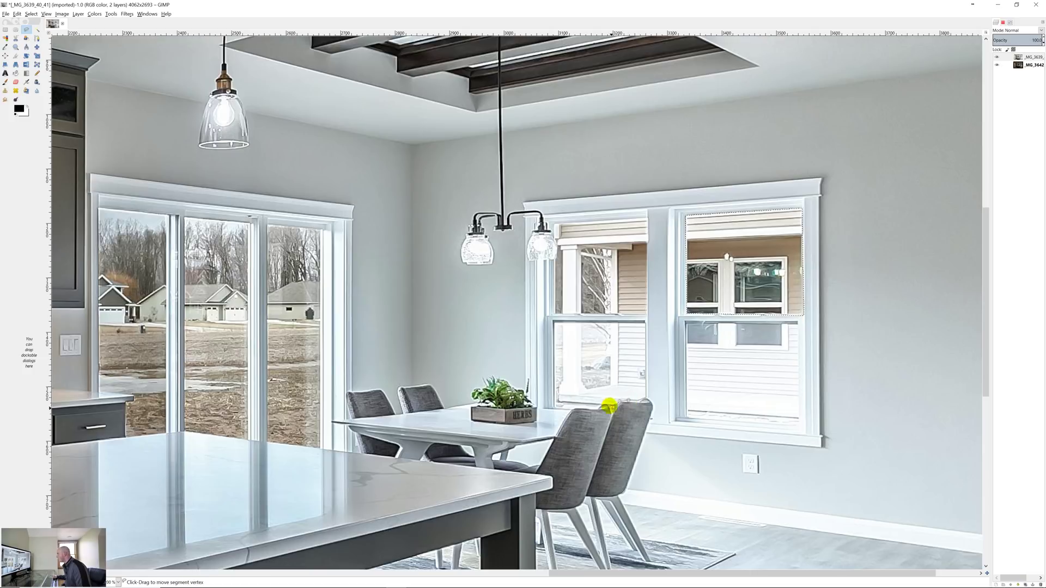
# Cut away the two lower dining window panes, then zoom back out to 50%
pyautogui.click(646, 401)
pyautogui.click(646, 322)
pyautogui.click(553, 322)
pyautogui.click(556, 401)
pyautogui.press('Return')
pyautogui.click(798, 420)
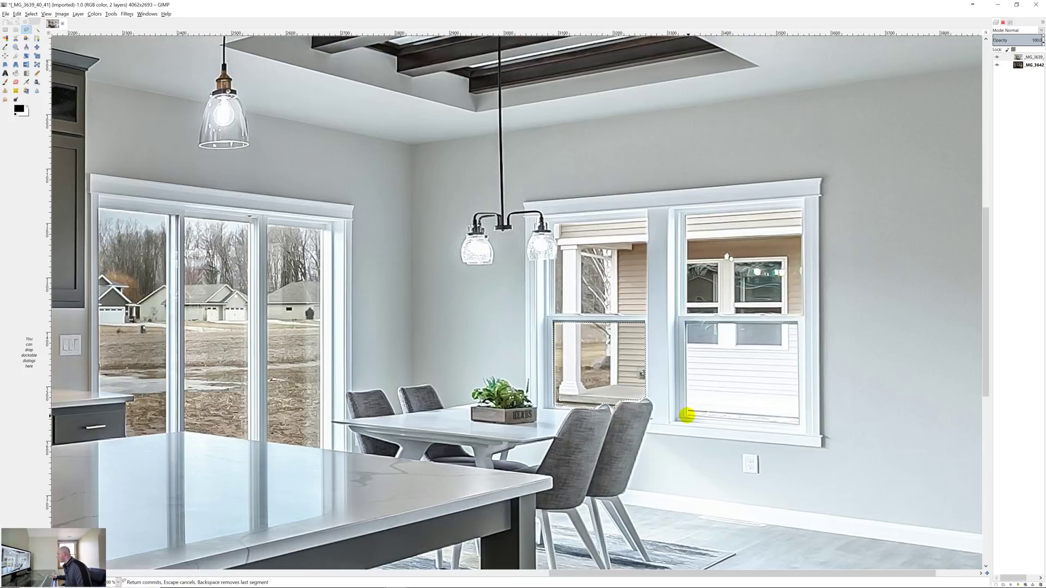
pyautogui.click(687, 415)
pyautogui.click(685, 323)
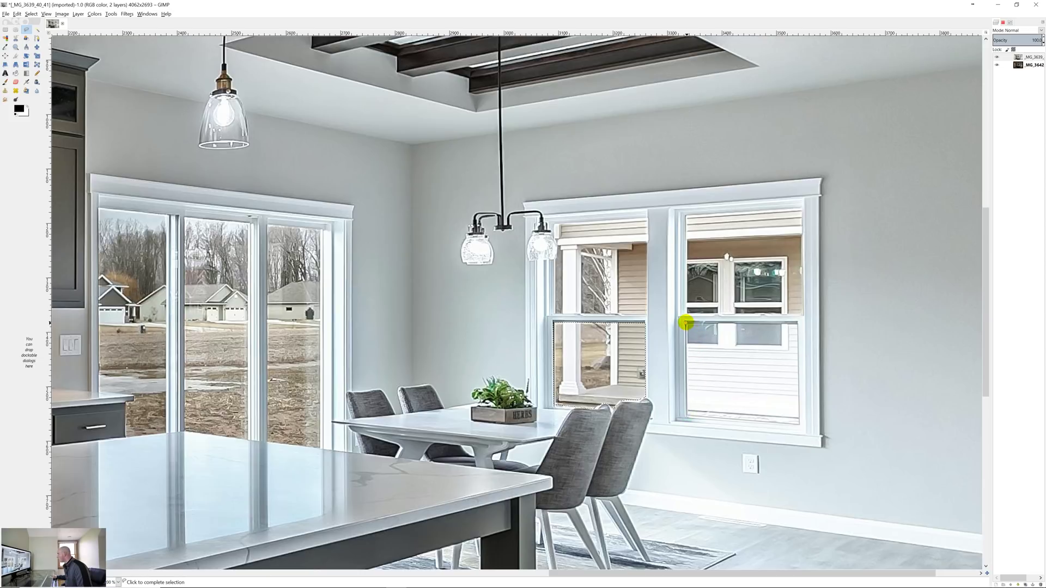
pyautogui.press('Return')
pyautogui.press('Delete')
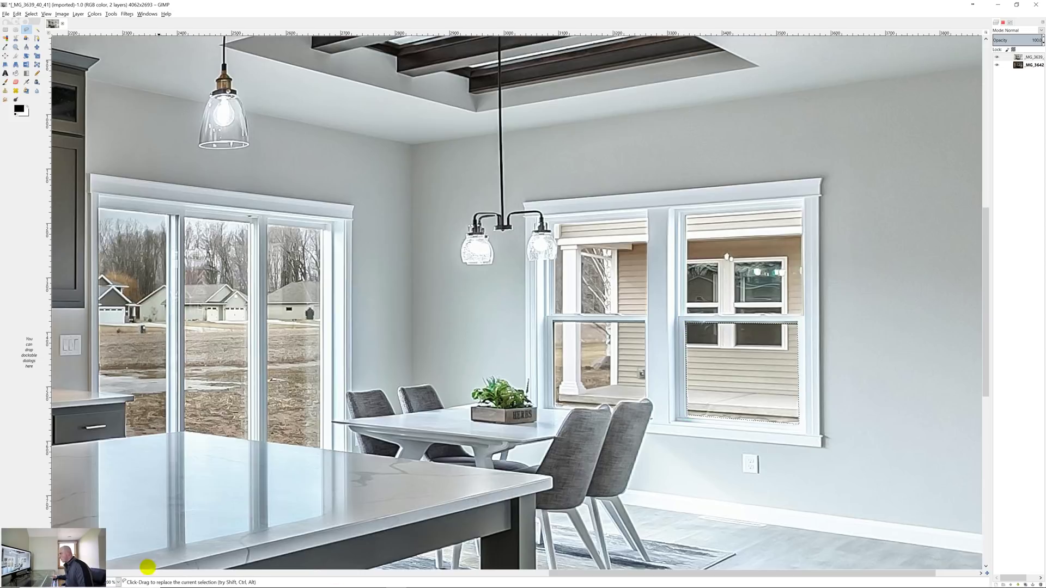
pyautogui.click(113, 554)
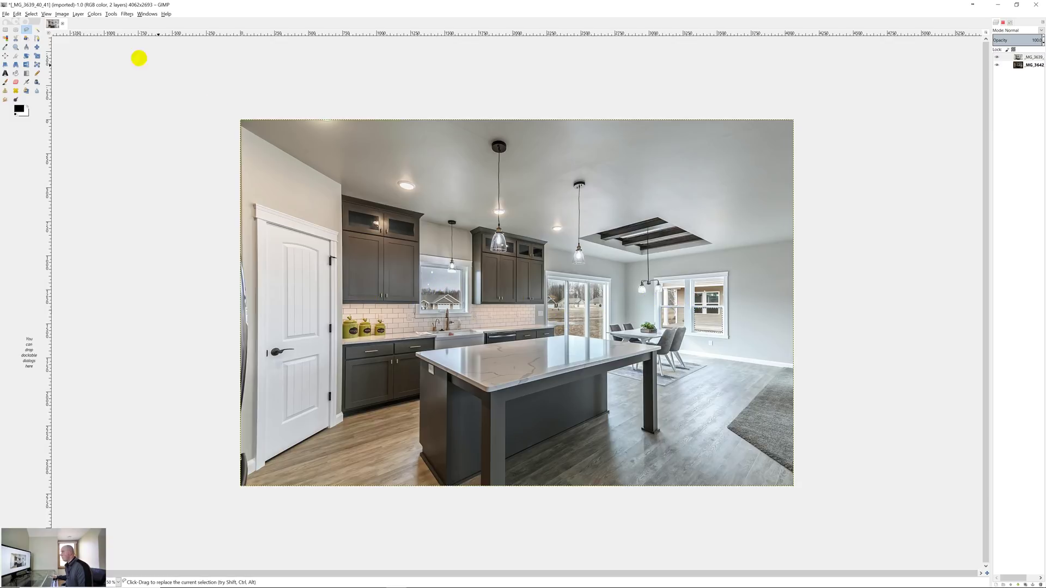
pyautogui.click(5, 14)
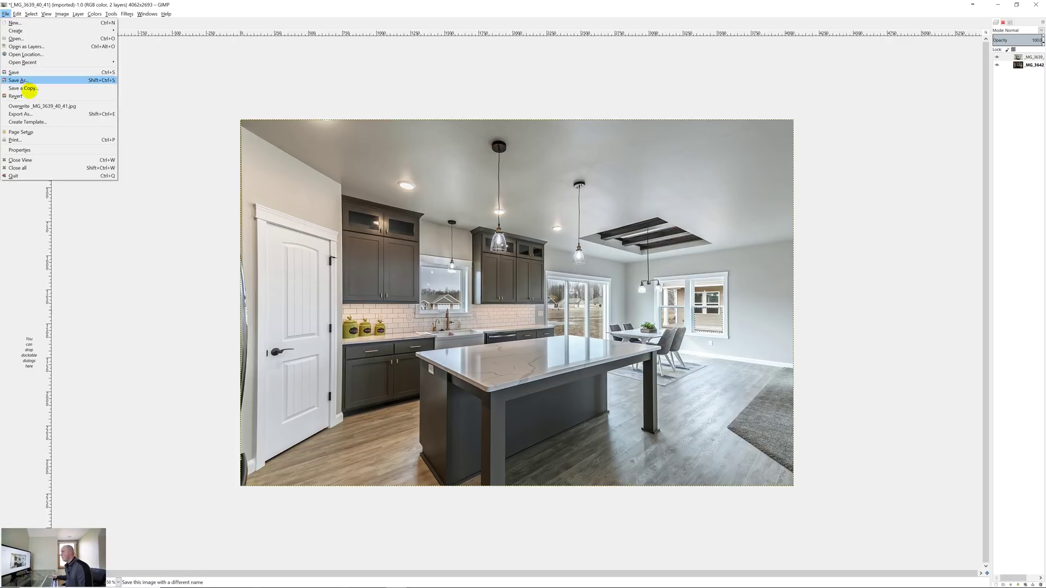
pyautogui.click(22, 111)
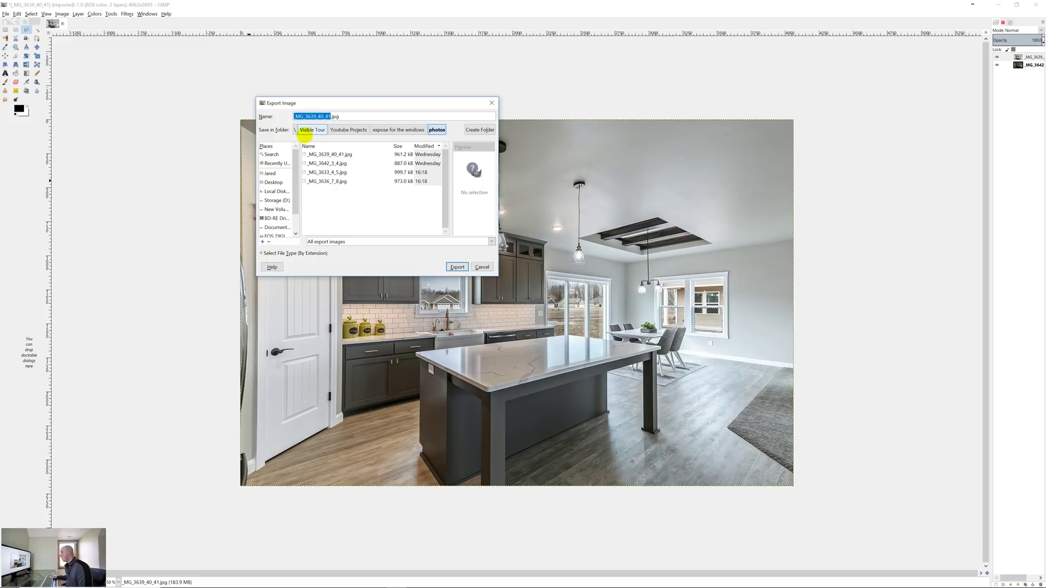
pyautogui.click(458, 266)
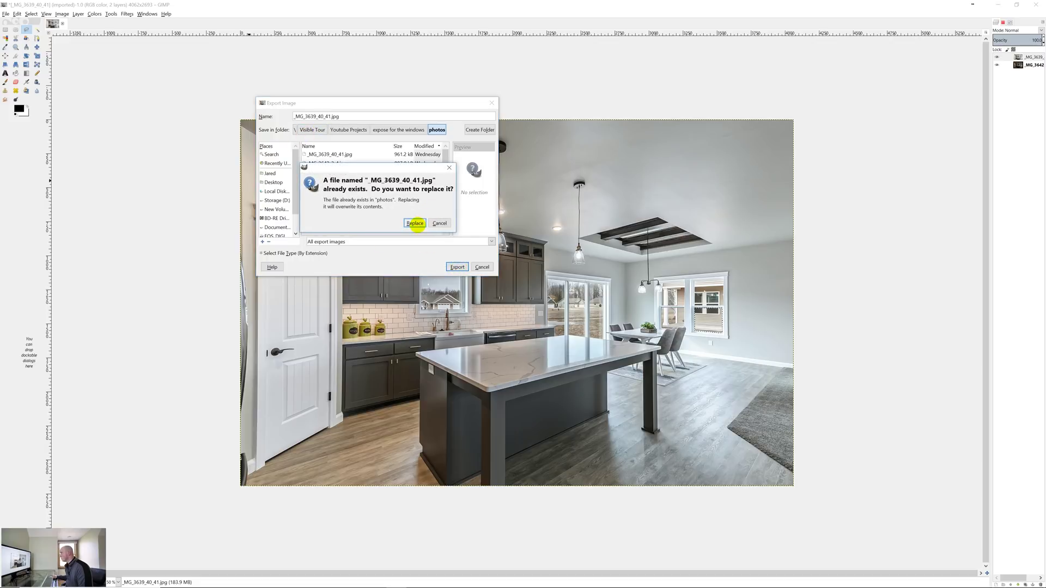
pyautogui.click(416, 223)
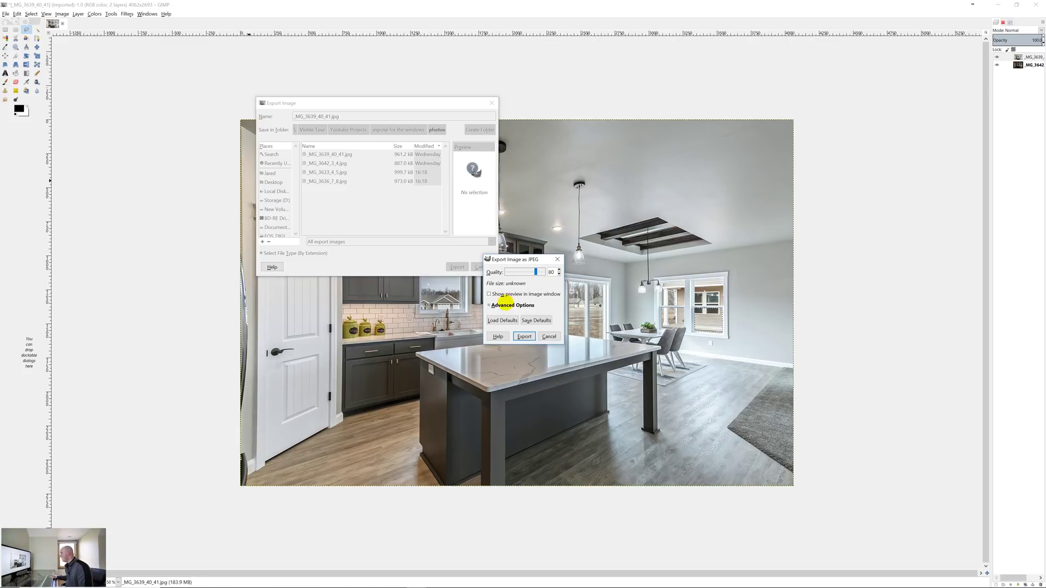
pyautogui.click(488, 305)
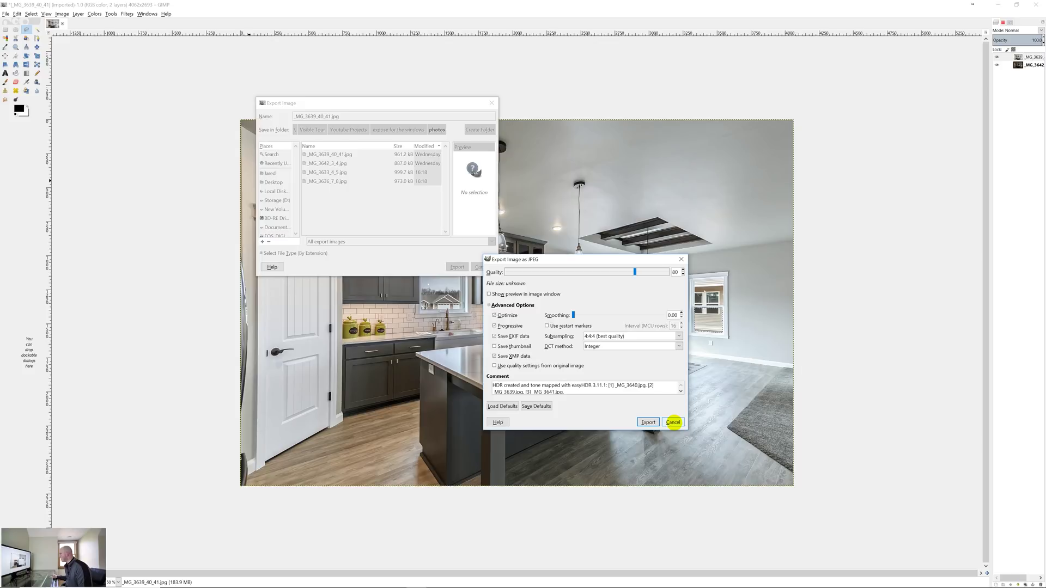
pyautogui.click(673, 422)
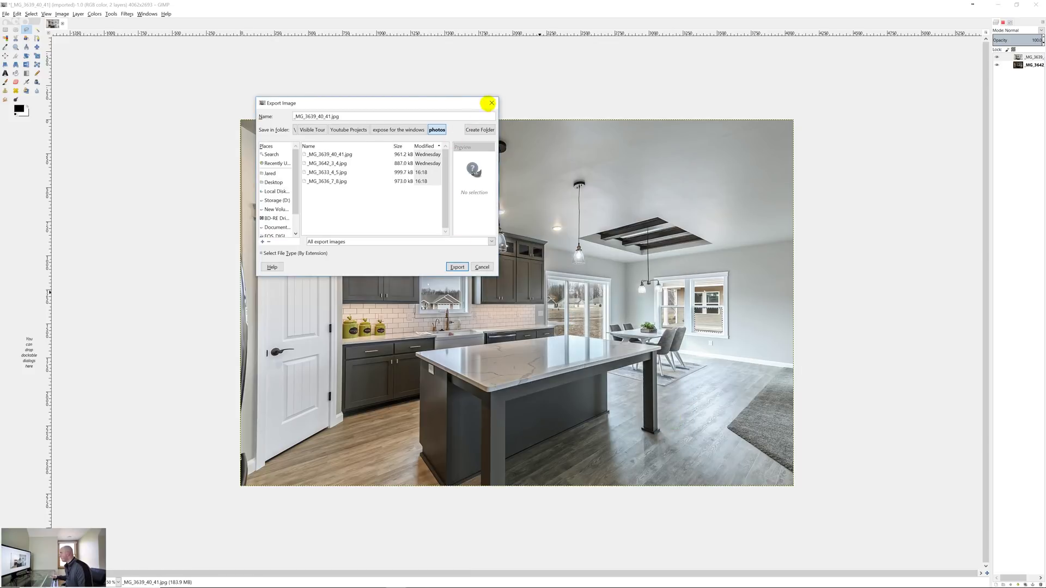
pyautogui.click(491, 103)
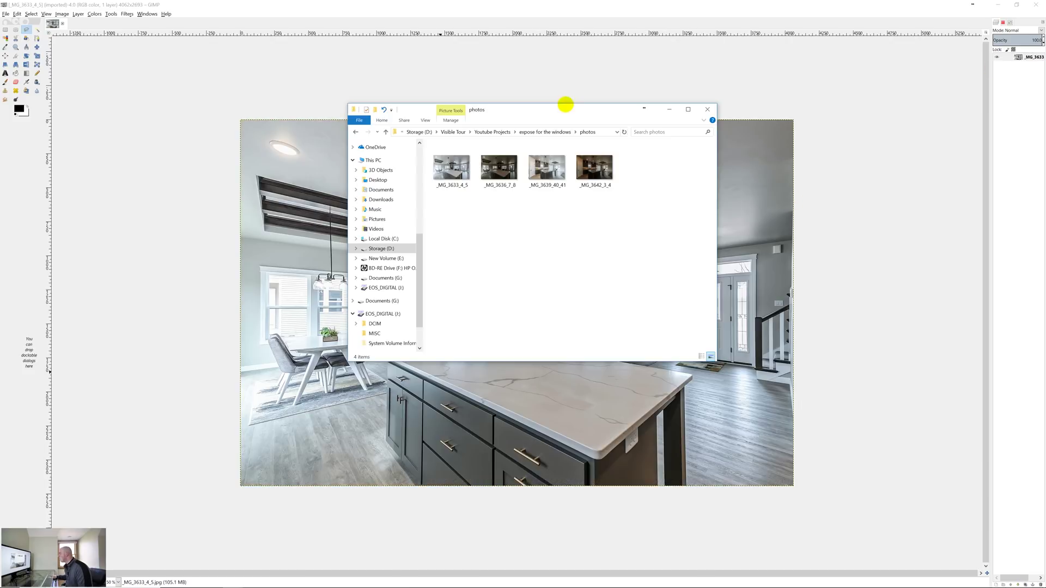
# Add _MG_3636_7_8 into the image as a new layer
pyautogui.moveTo(565, 115); pyautogui.dragTo(792, 165)
pyautogui.click(726, 215)
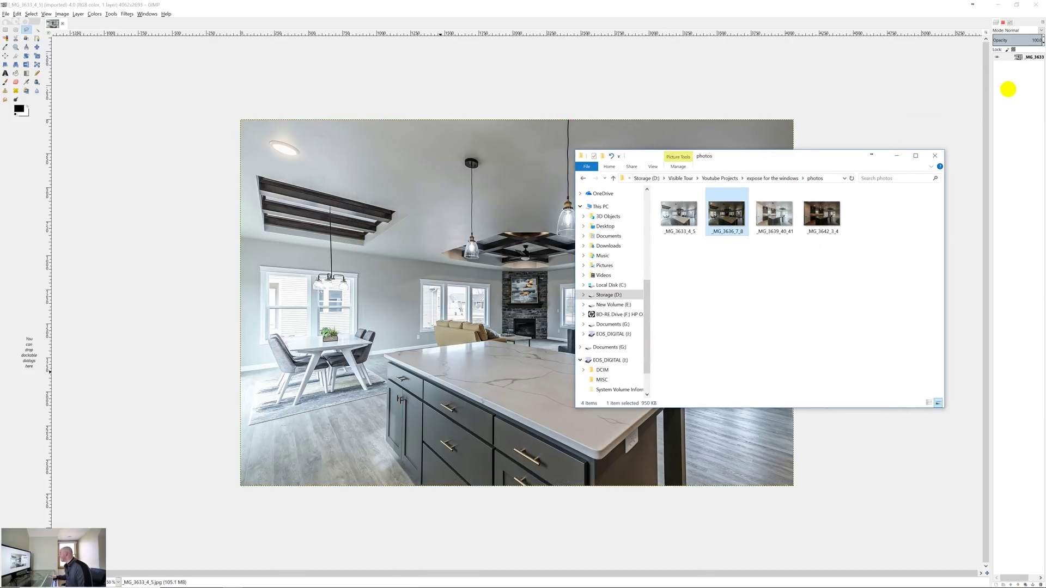
pyautogui.moveTo(1008, 89); pyautogui.dragTo(1023, 93)
# Give the top layer an alpha channel and magnify the view to 200 %
pyautogui.rightClick(1033, 60)
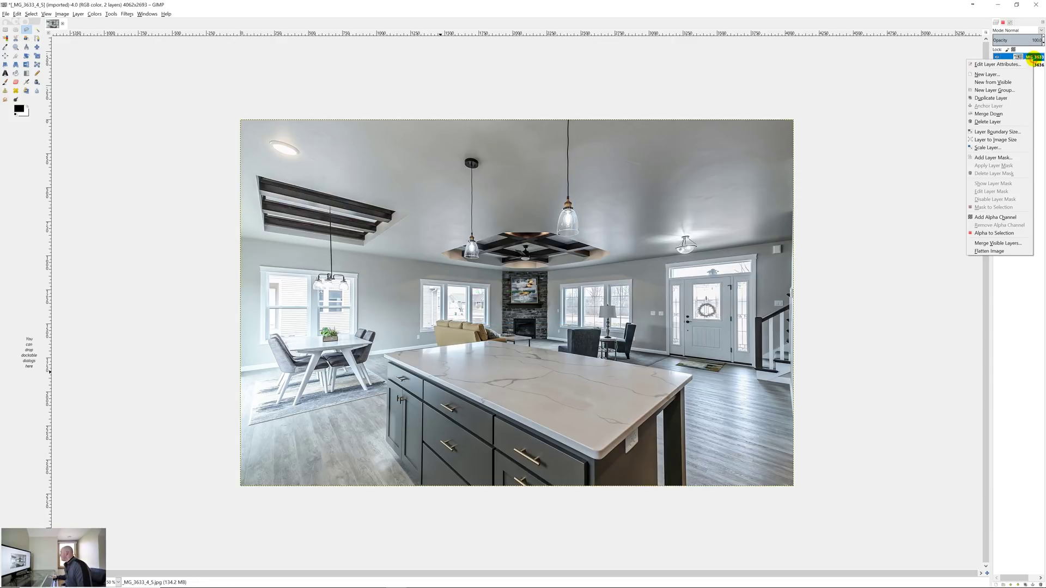
pyautogui.click(993, 218)
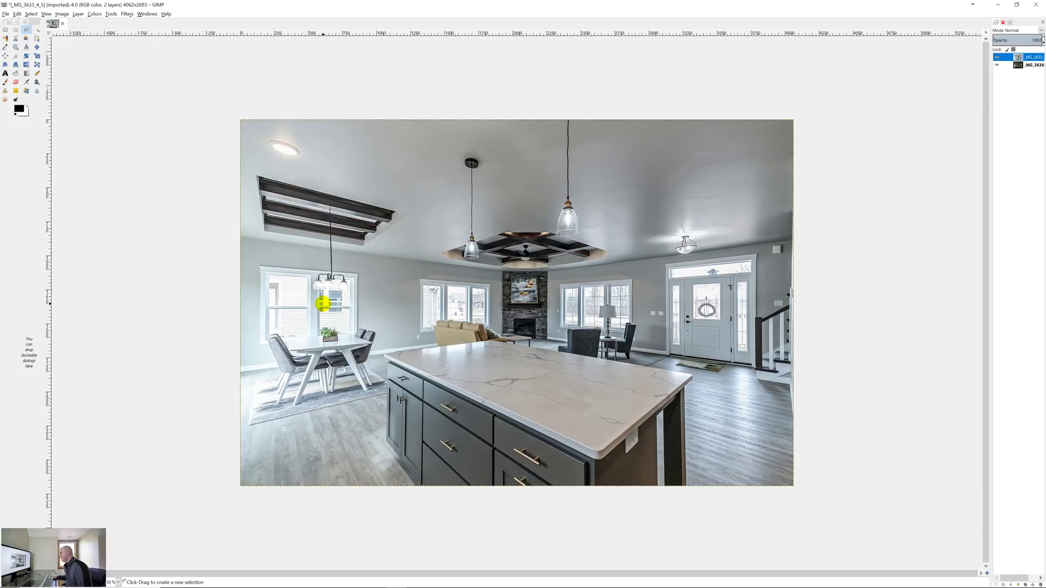
pyautogui.click(118, 582)
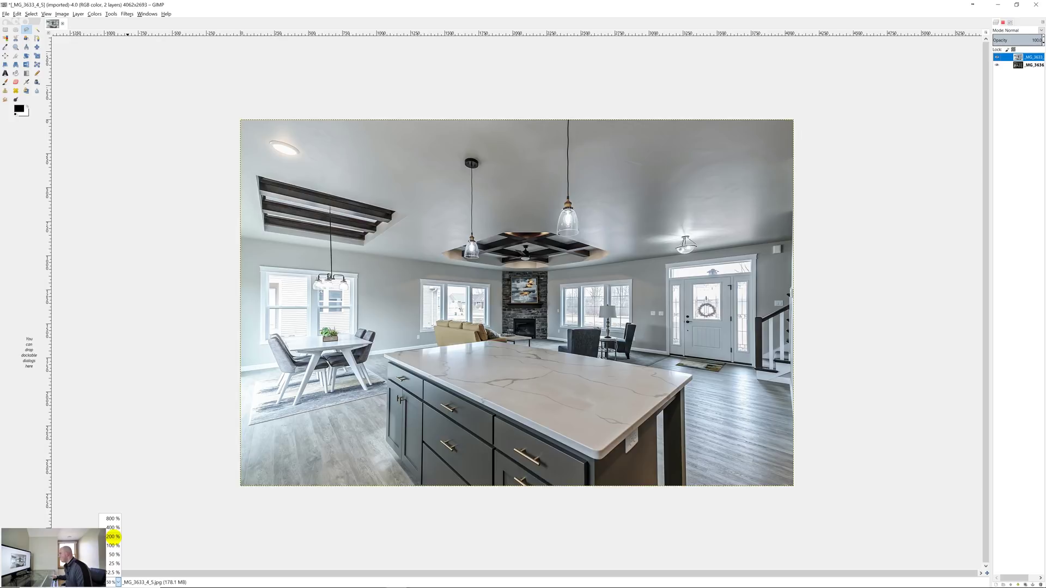
pyautogui.click(113, 537)
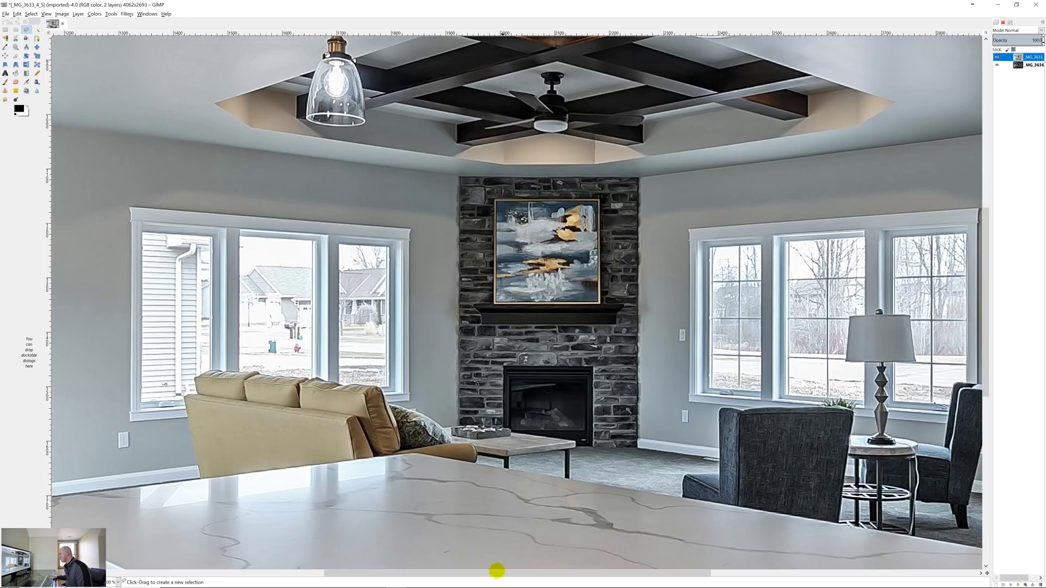
# Select the Free Select tool and scroll the view to the window beside the lamp
pyautogui.hscroll(-1, 490, 572)
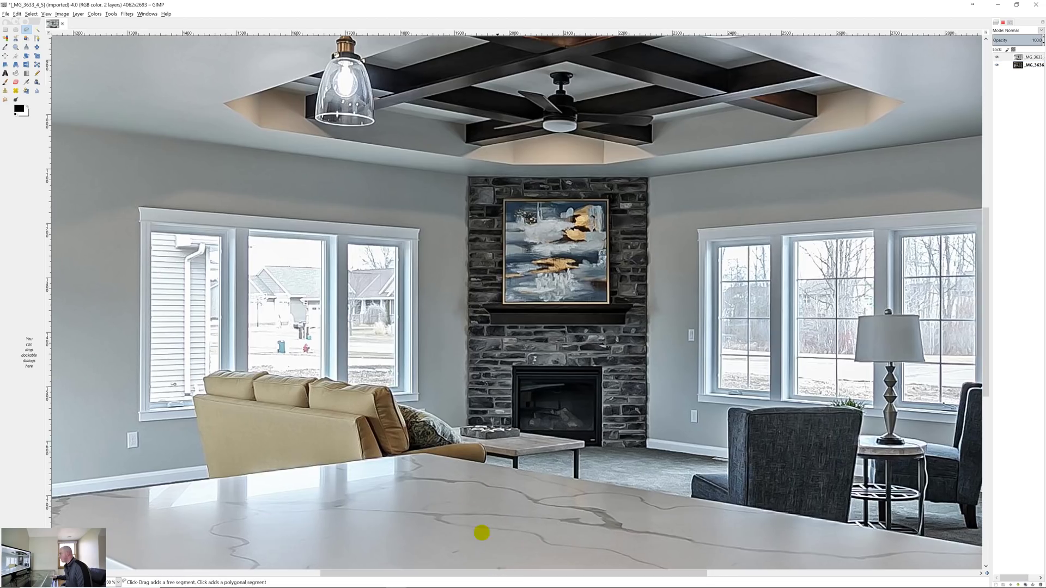
pyautogui.click(16, 30)
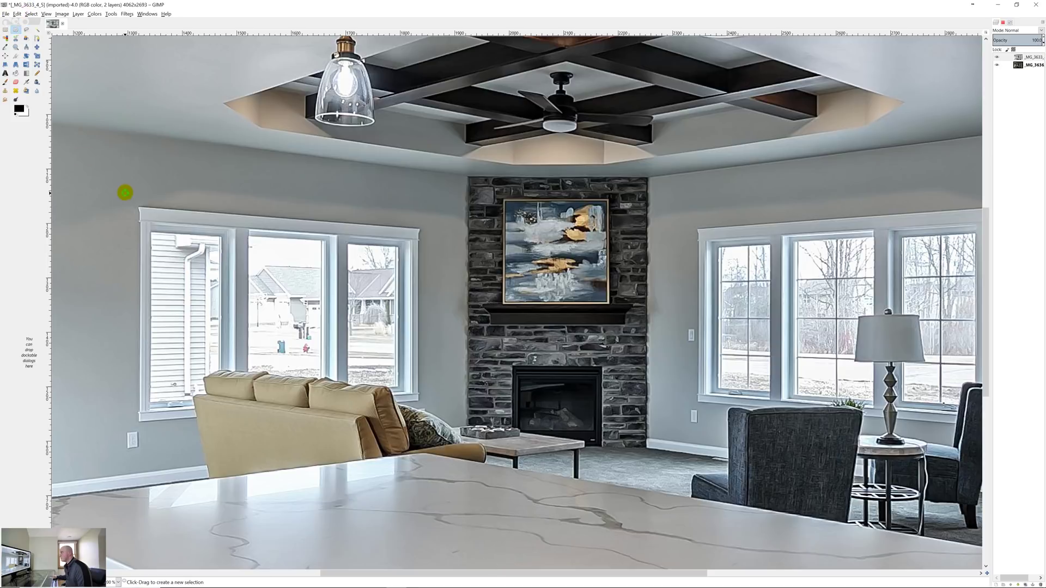
pyautogui.click(27, 30)
pyautogui.moveTo(441, 571); pyautogui.dragTo(216, 547)
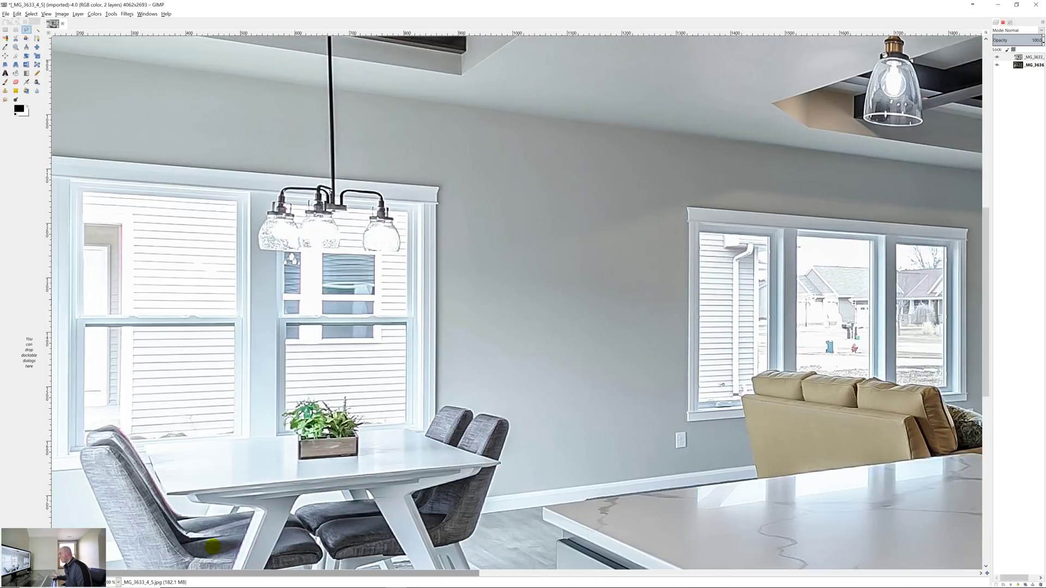
pyautogui.hscroll(10, 213, 546)
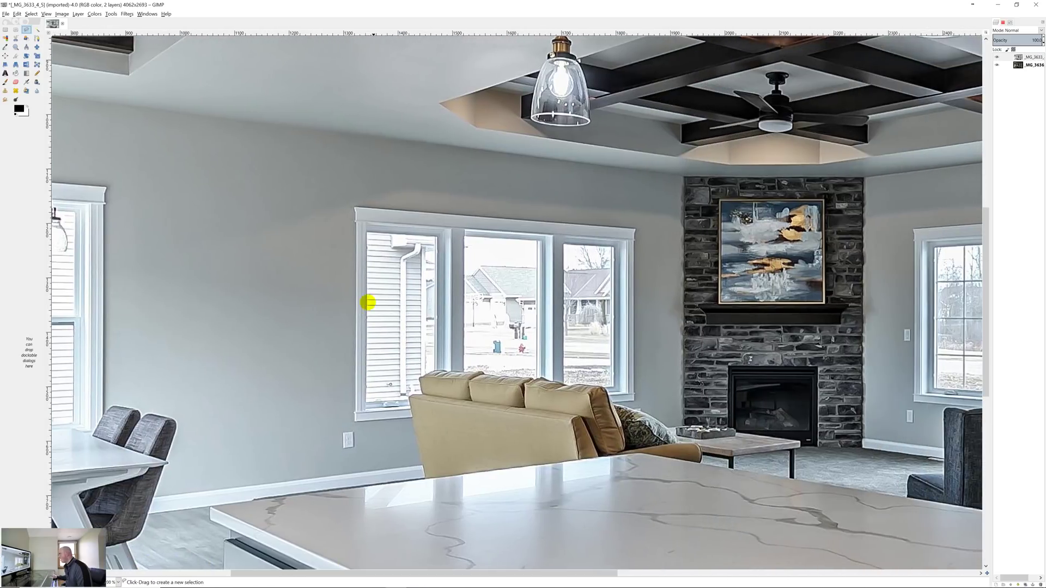
pyautogui.moveTo(566, 570)
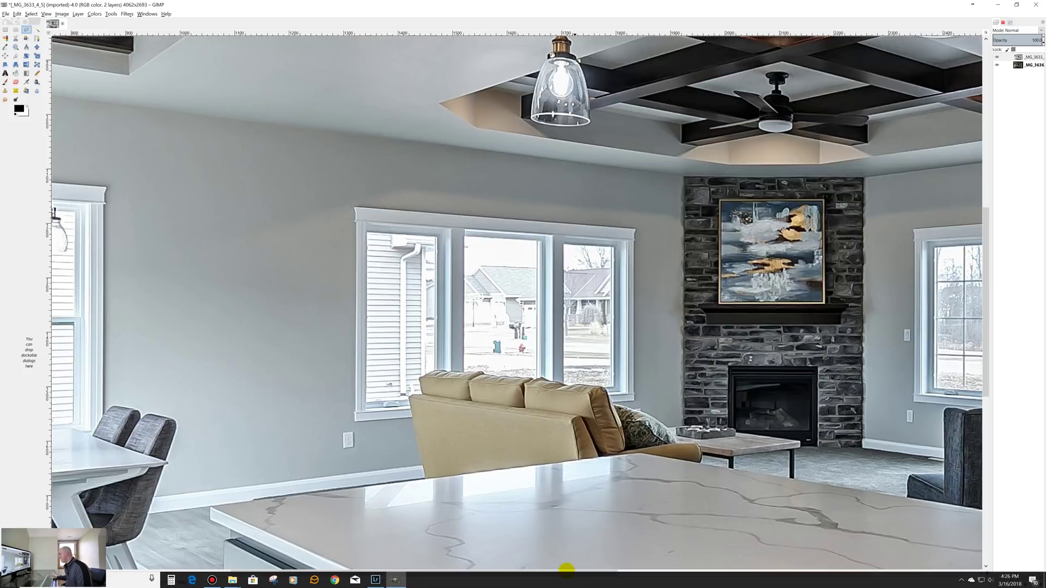
pyautogui.moveTo(620, 572); pyautogui.dragTo(858, 572)
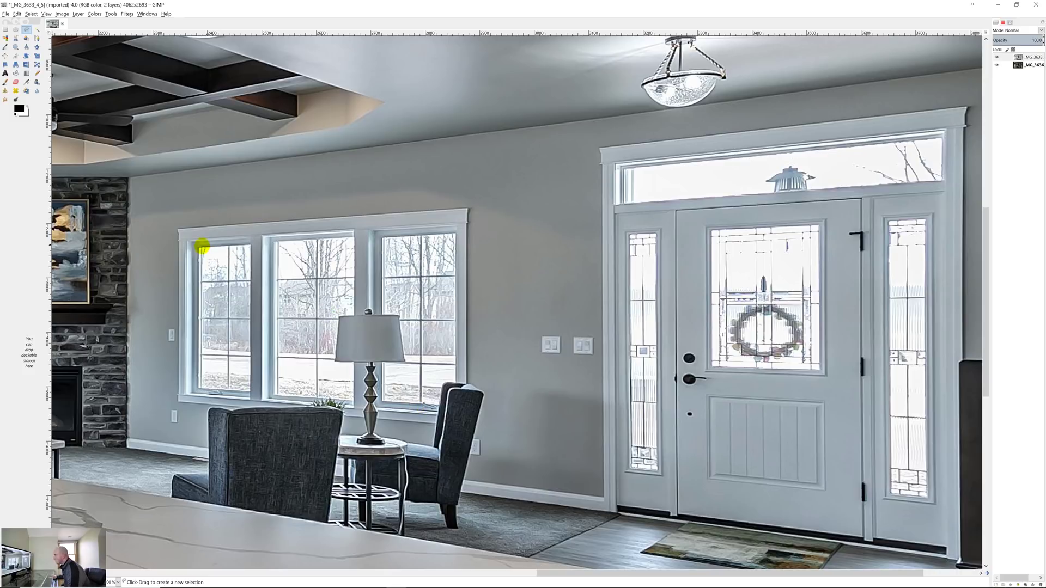
# Outline the left window pane and delete it to reveal the window-exposed layer
pyautogui.click(202, 249)
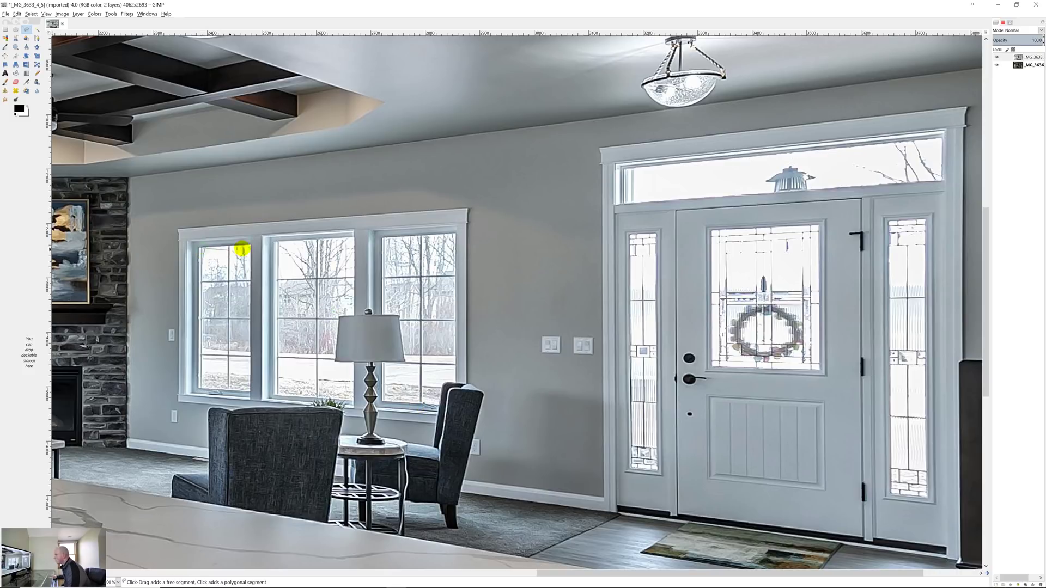
pyautogui.click(248, 245)
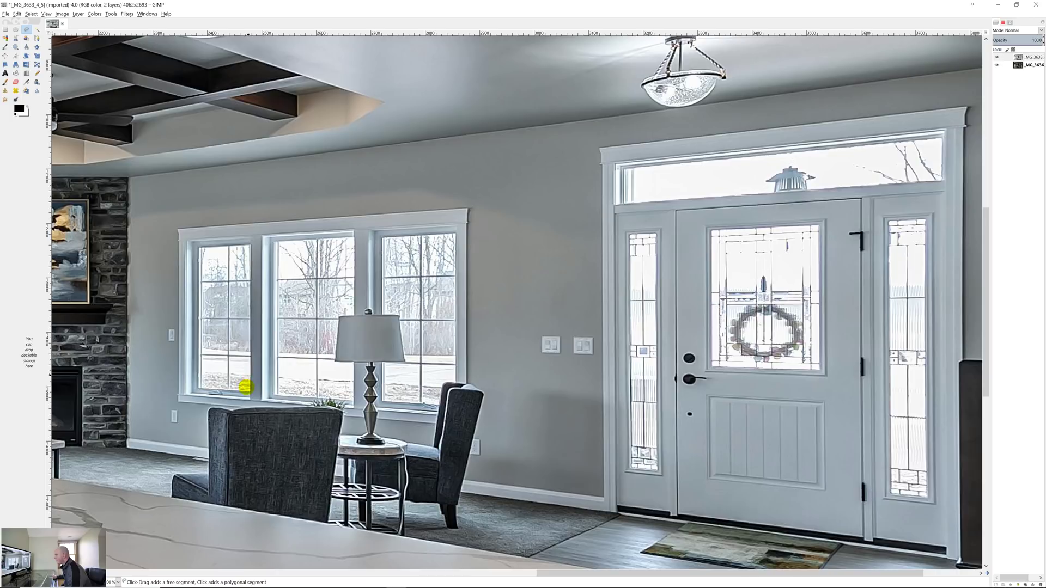
pyautogui.click(248, 392)
pyautogui.click(202, 387)
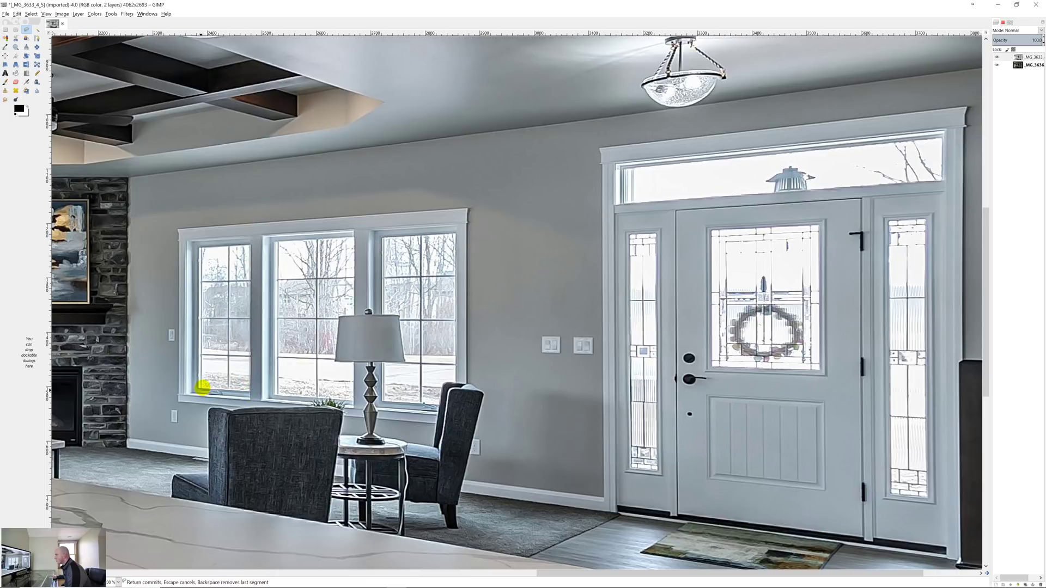
pyautogui.click(203, 246)
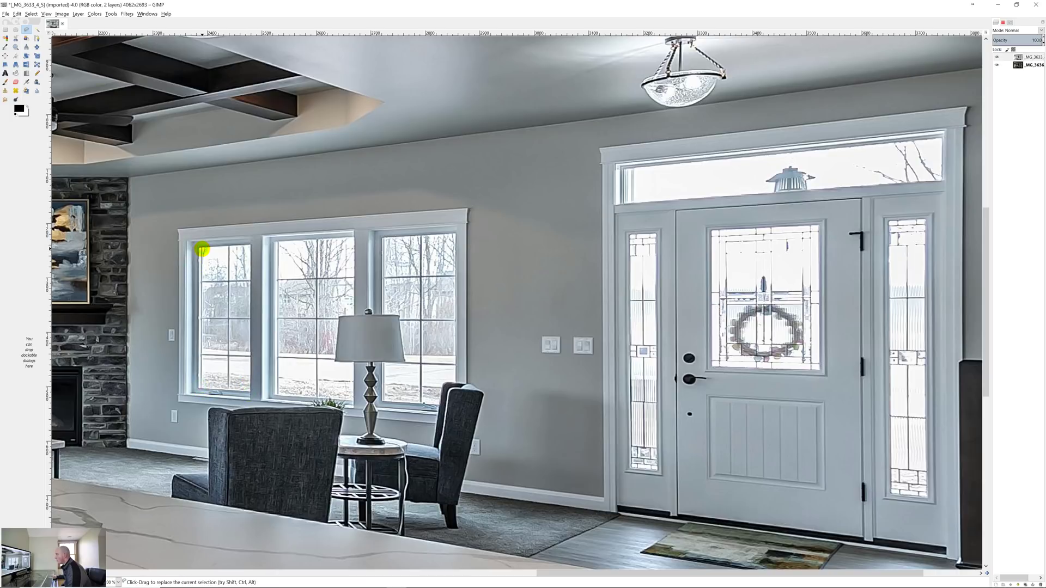
pyautogui.press('Delete')
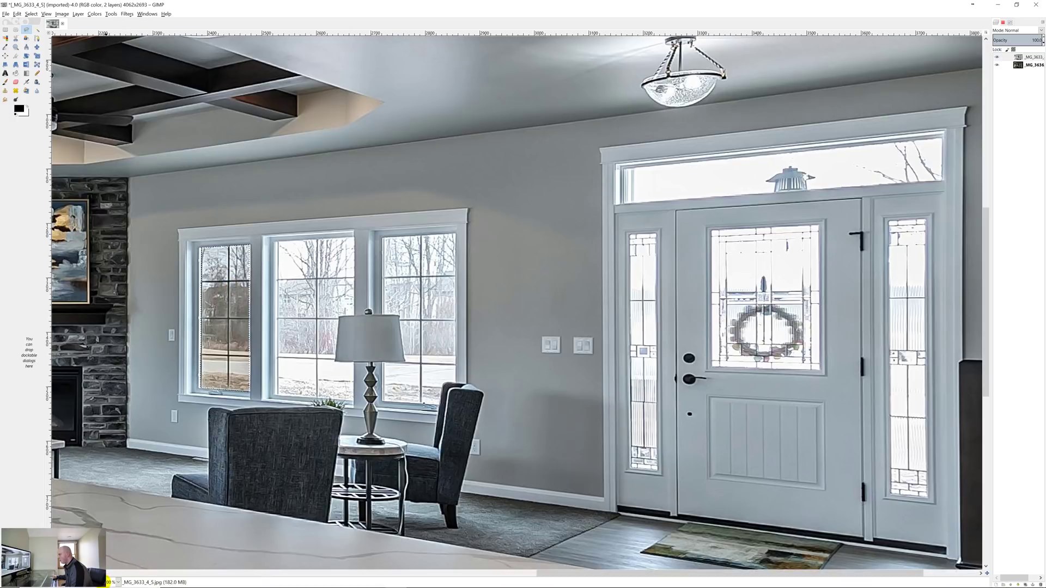
pyautogui.click(118, 583)
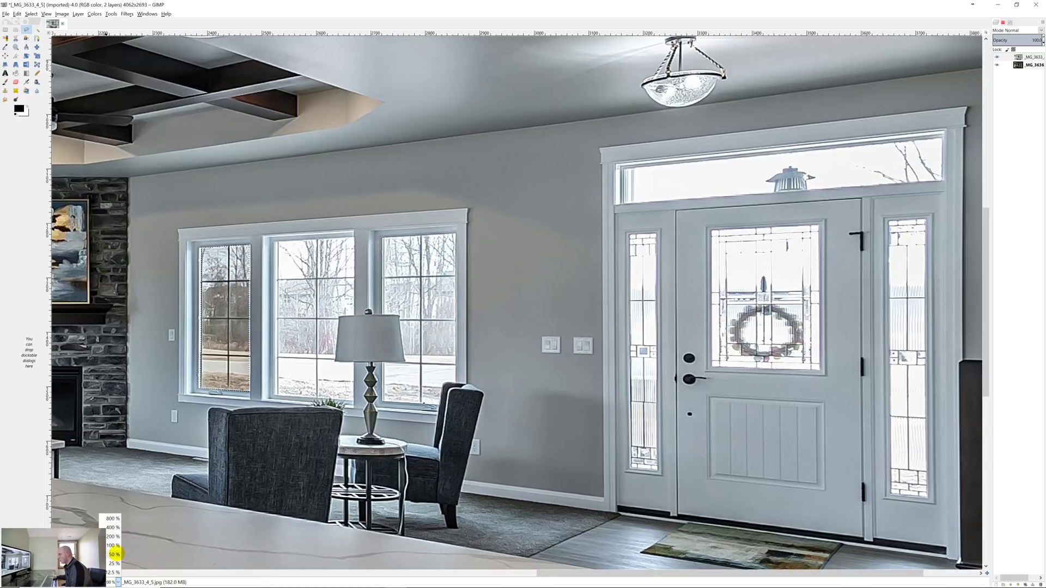
# Check the whole image at 50 %, return to 200 %, and undo the left-pane reveal
pyautogui.click(115, 555)
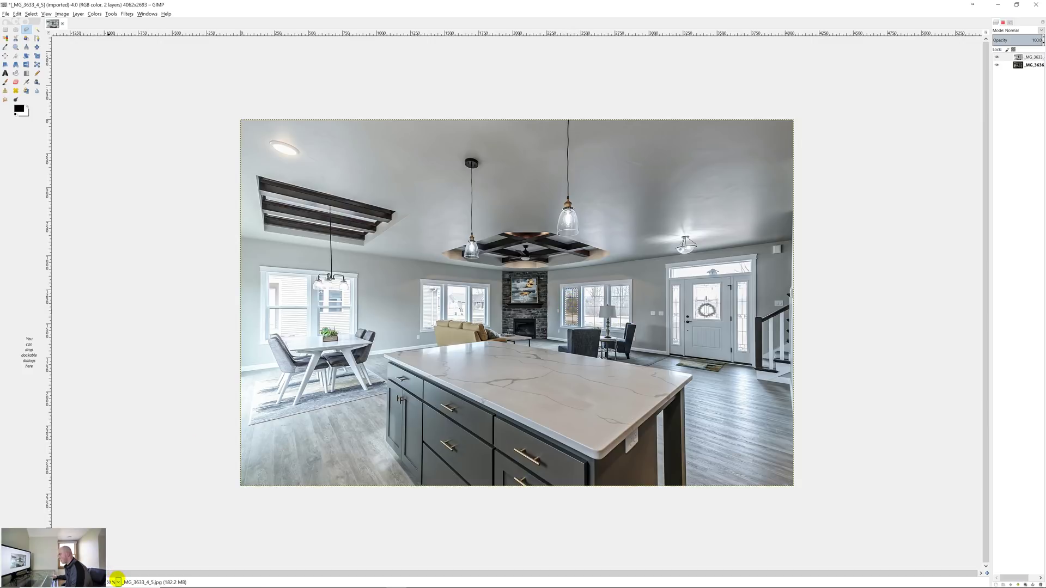
pyautogui.click(117, 579)
pyautogui.click(115, 535)
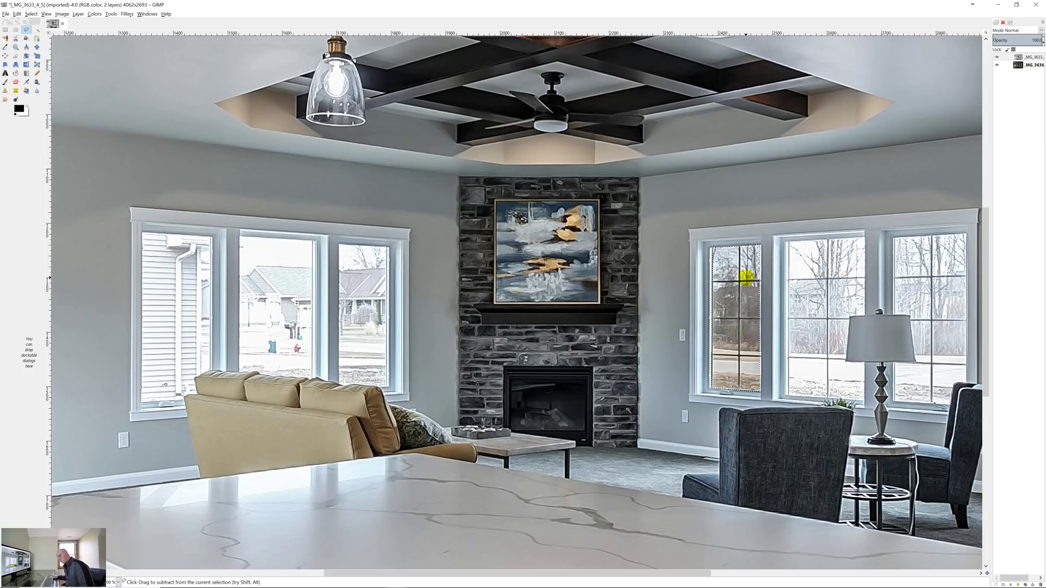
pyautogui.press('Delete')
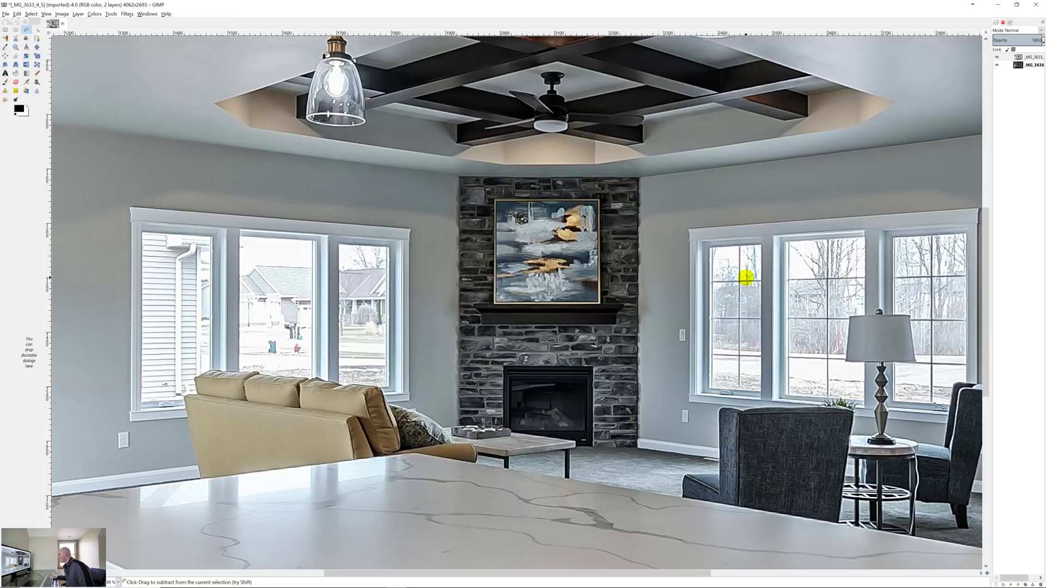
# Trace tighter outlines around the window's individual panes, skipping the mullions
pyautogui.click(712, 249)
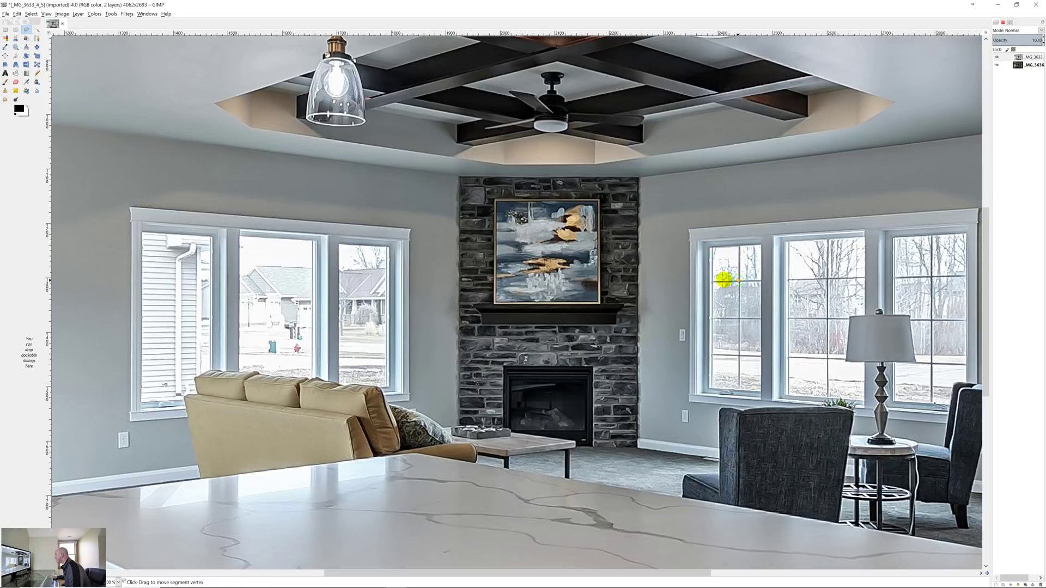
pyautogui.click(713, 280)
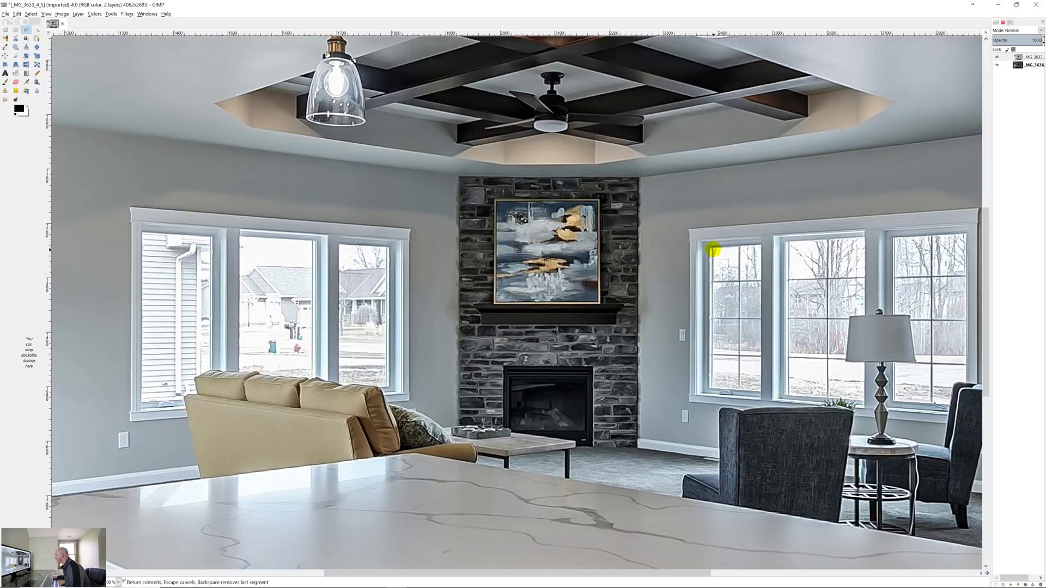
pyautogui.click(713, 247)
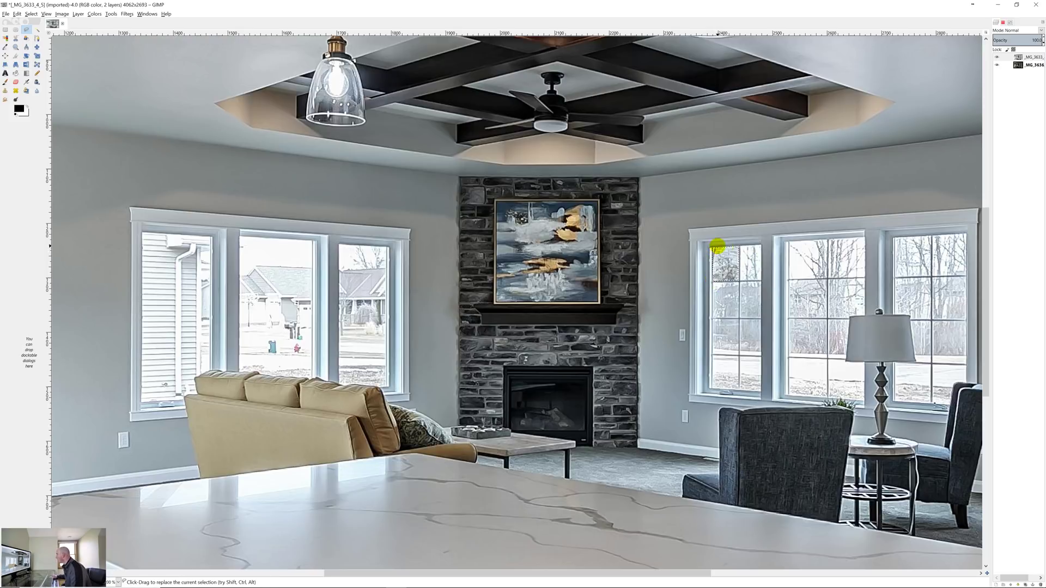
pyautogui.click(740, 249)
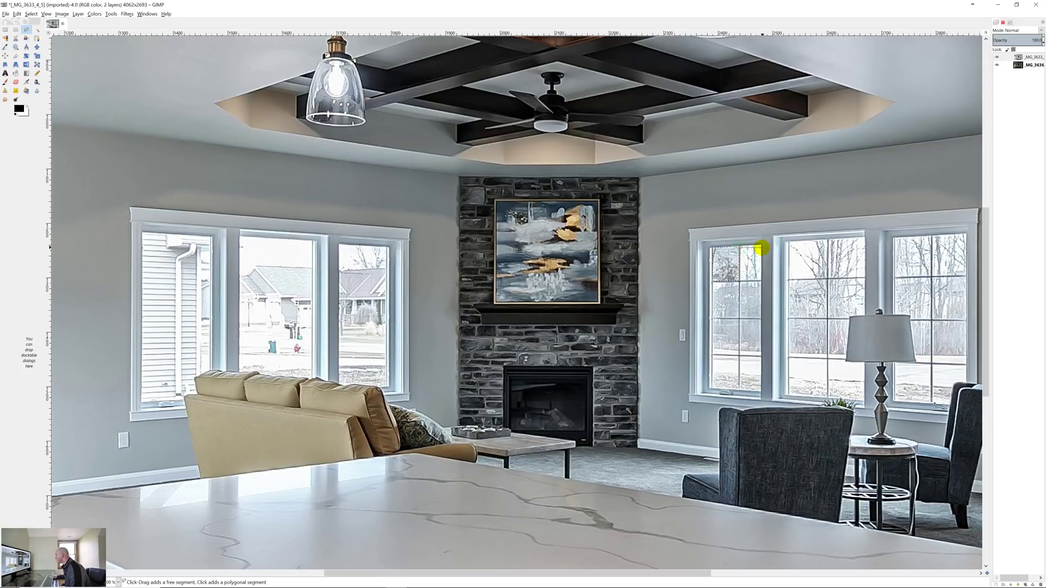
pyautogui.click(760, 246)
pyautogui.click(761, 281)
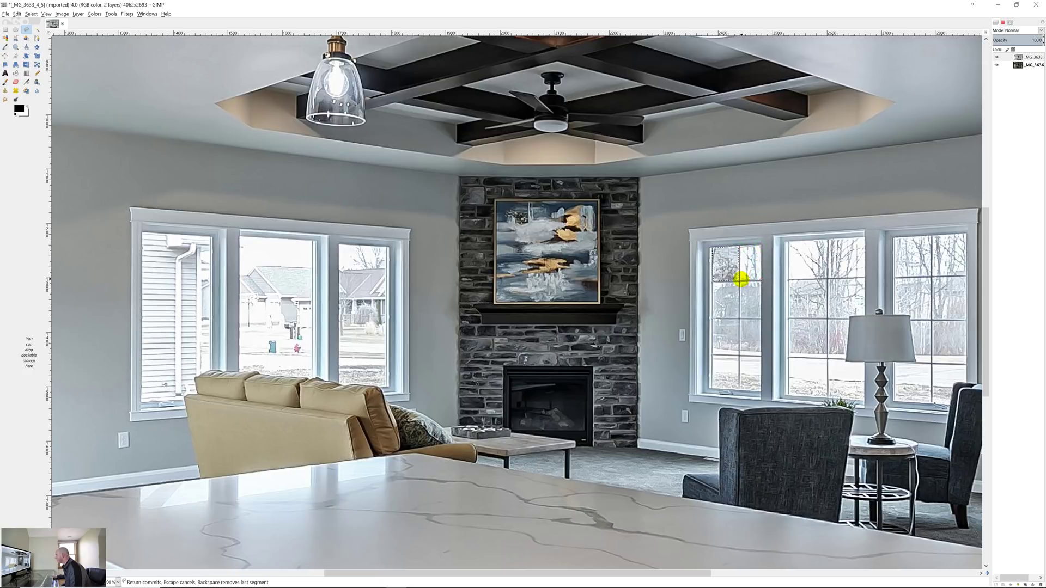
pyautogui.click(740, 248)
pyautogui.press('Return')
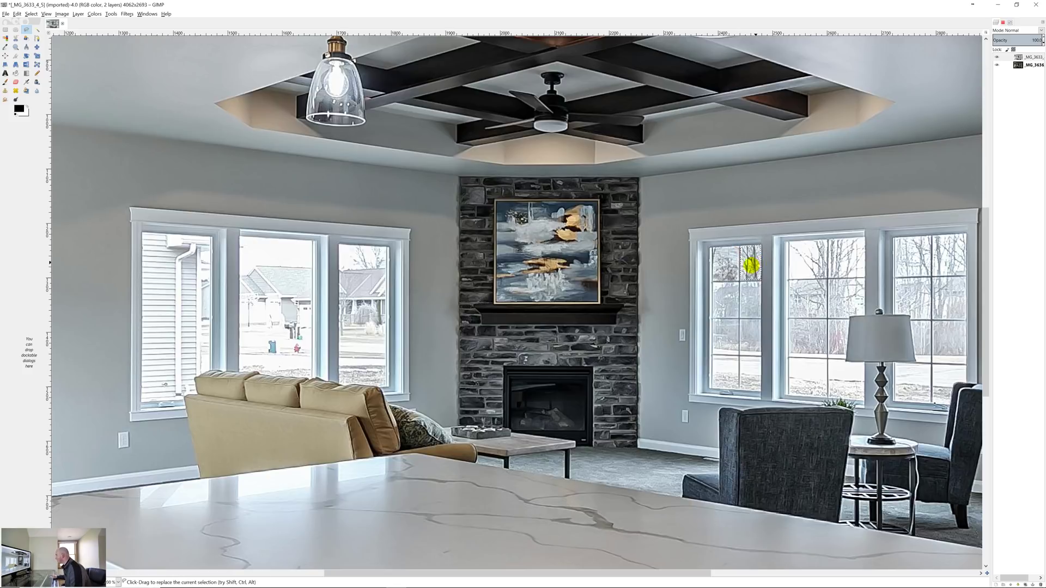
pyautogui.click(713, 283)
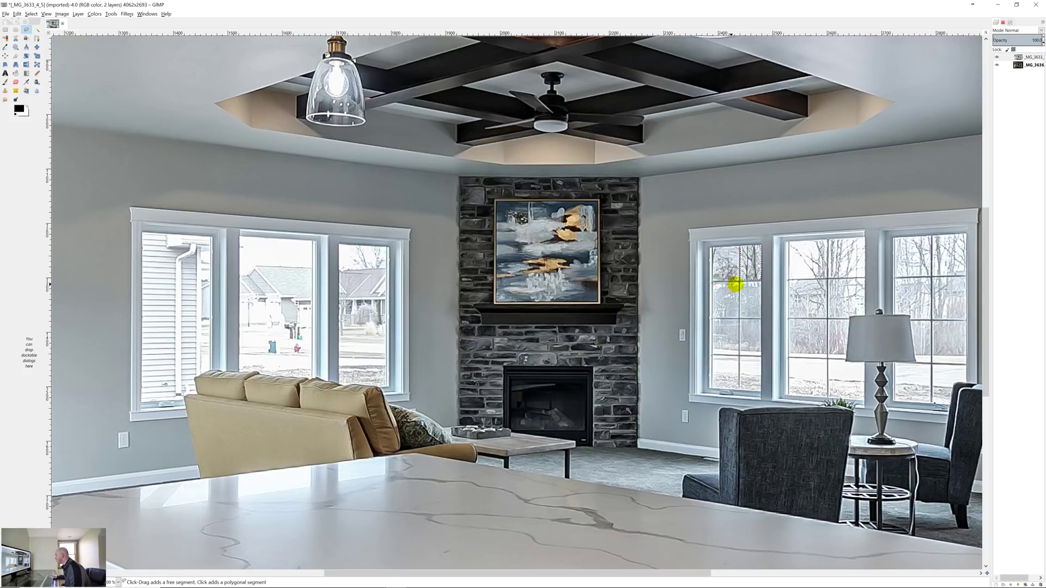
pyautogui.click(737, 282)
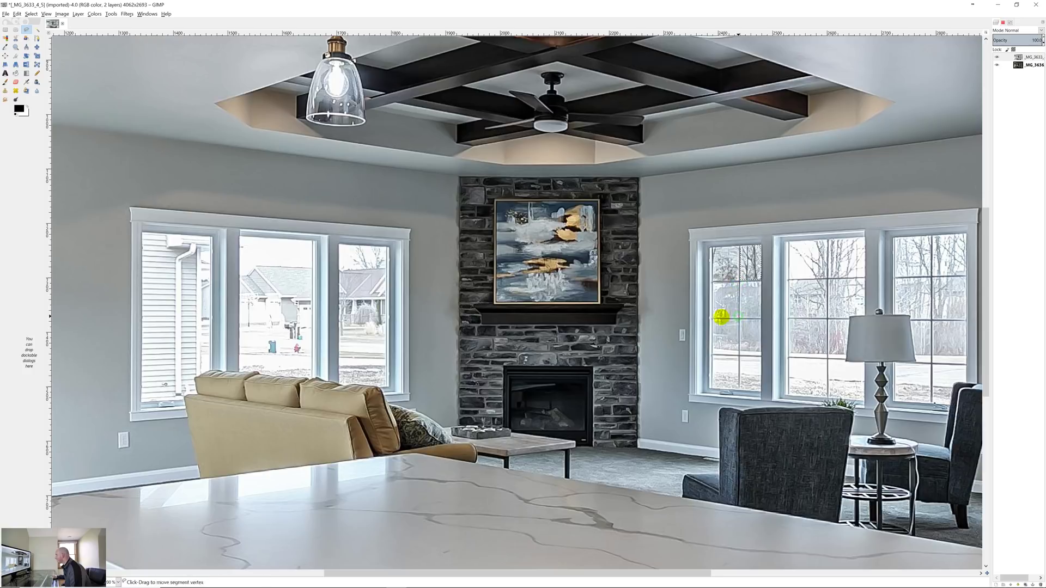
# Open the finished _MG_3633_4_5 from the Final Edits folder in nomacs
pyautogui.hotkey('alt', 'Tab')
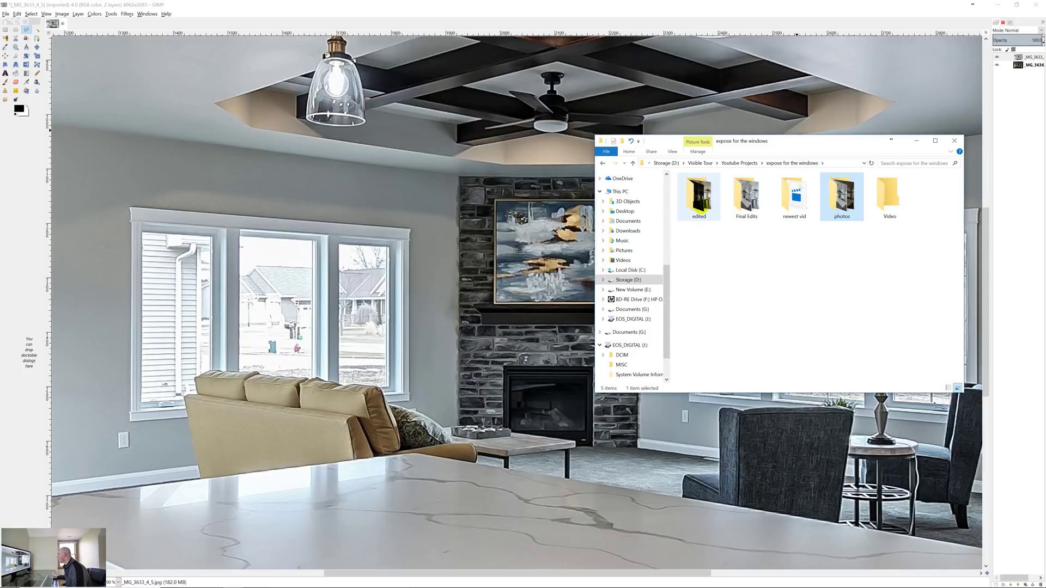
pyautogui.doubleClick(747, 203)
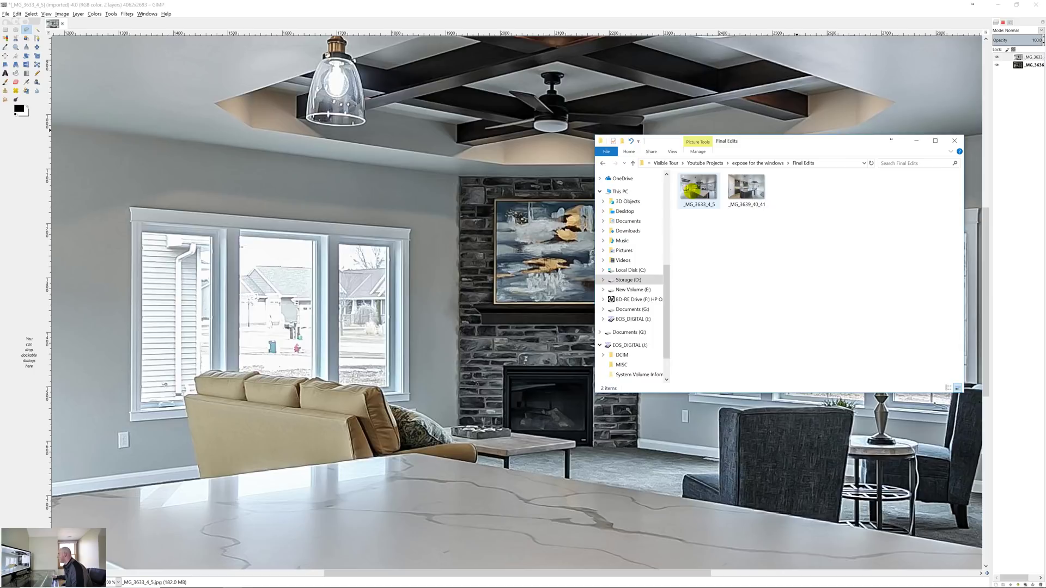
pyautogui.doubleClick(698, 188)
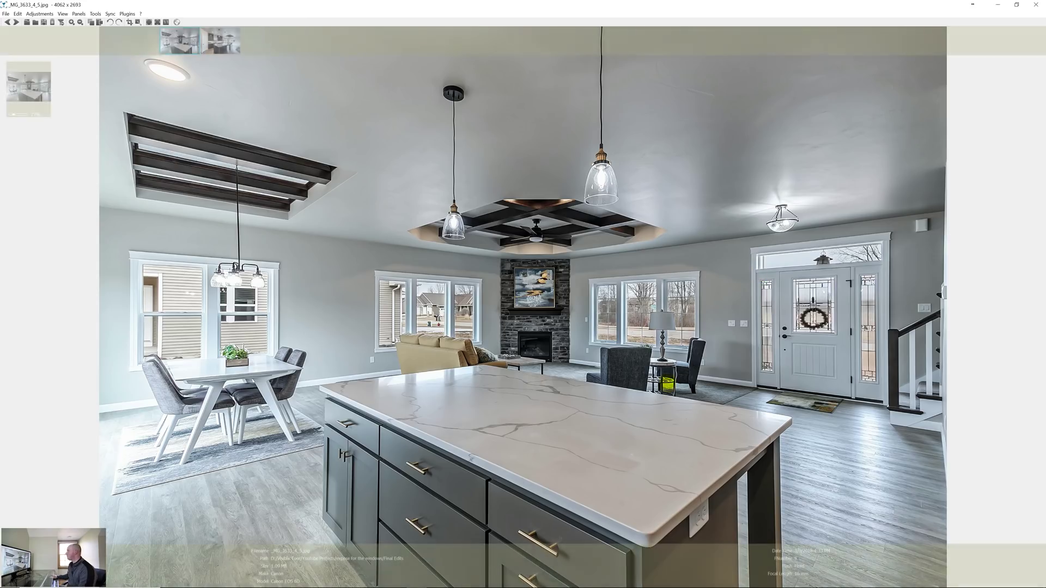